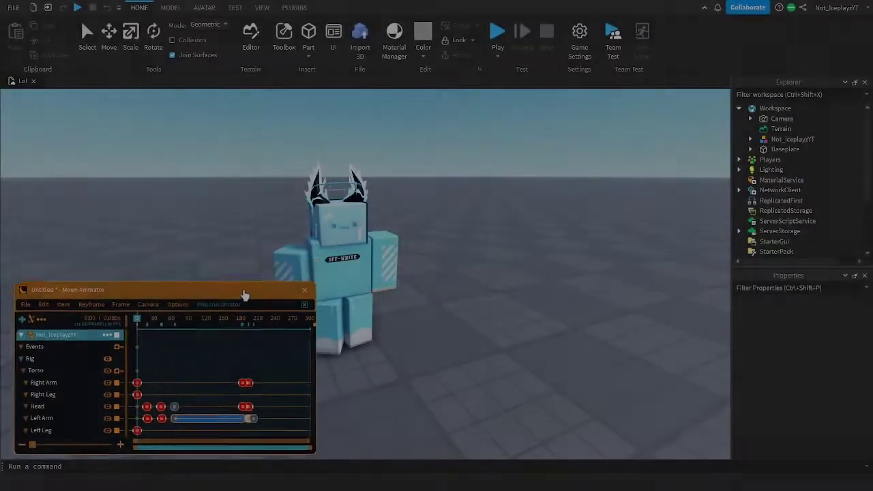
# Move the animation window clear of the character and play the animation from frame 0
pyautogui.moveTo(252, 293); pyautogui.dragTo(616, 159)
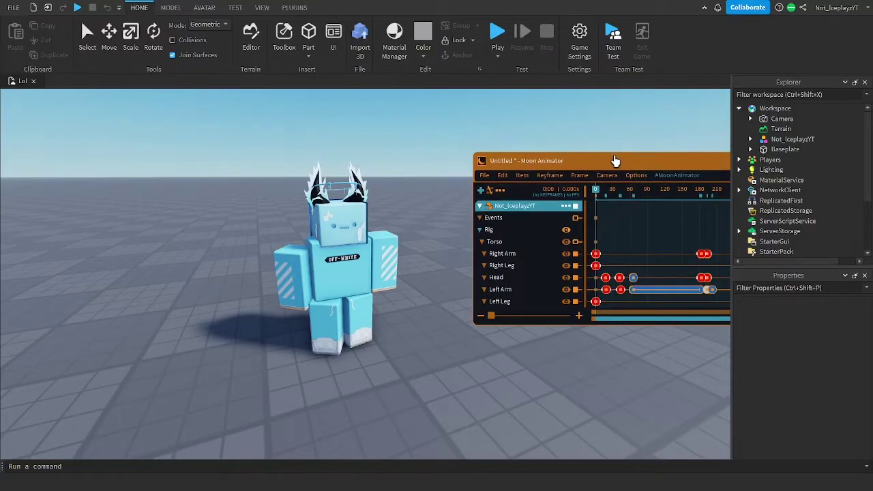
pyautogui.scroll(4, 284, 264)
pyautogui.moveTo(285, 263); pyautogui.dragTo(284, 264, button='right')
pyautogui.scroll(-3, 284, 263)
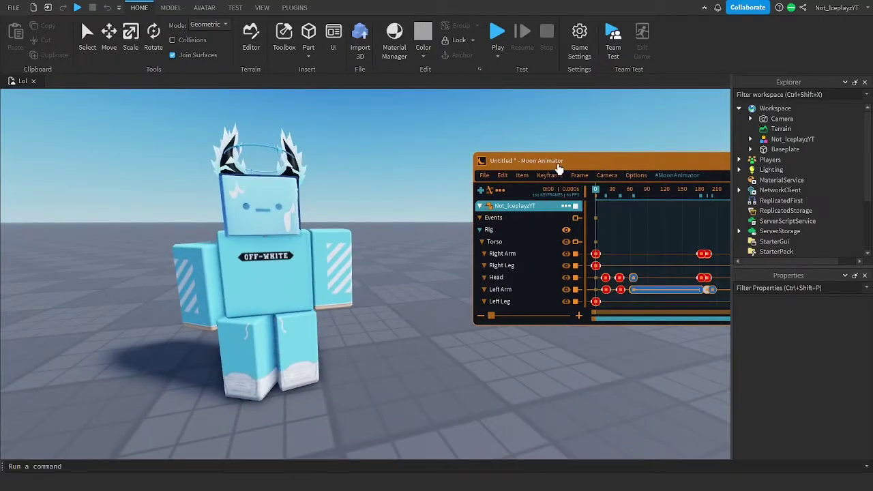
pyautogui.press('space')
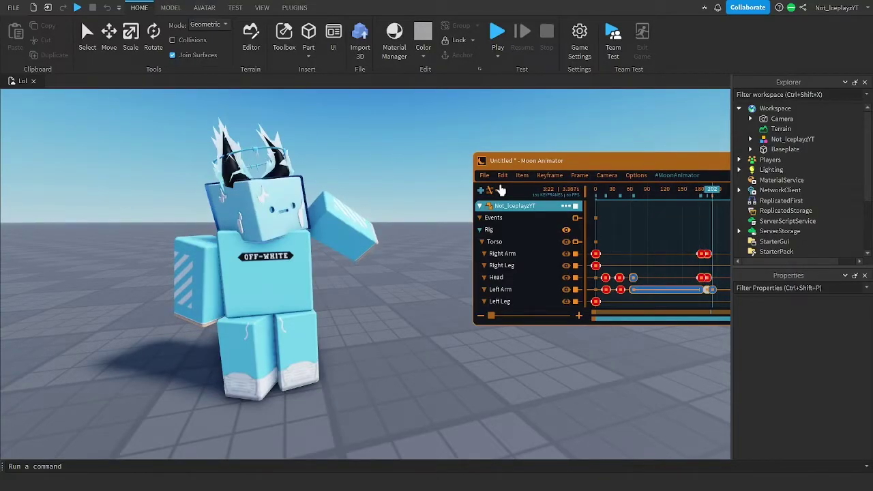
# Relocate the animation window to the character's other side and return the timeline to frame 0
pyautogui.press('s')
pyautogui.press('a')
pyautogui.moveTo(605, 162); pyautogui.dragTo(108, 223)
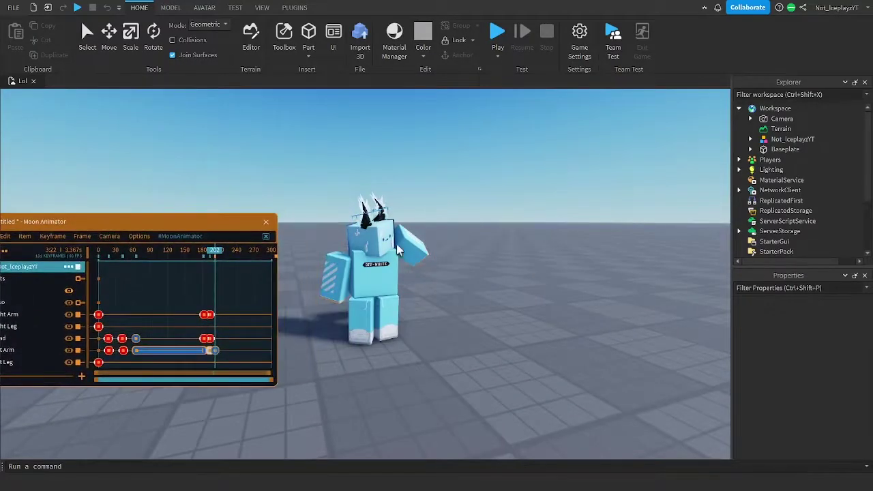
pyautogui.press('w')
pyautogui.press('d')
pyautogui.moveTo(455, 250); pyautogui.dragTo(458, 257, button='right')
pyautogui.press('w')
pyautogui.press('s')
pyautogui.press('s')
pyautogui.press('a')
pyautogui.moveTo(215, 253); pyautogui.dragTo(52, 253)
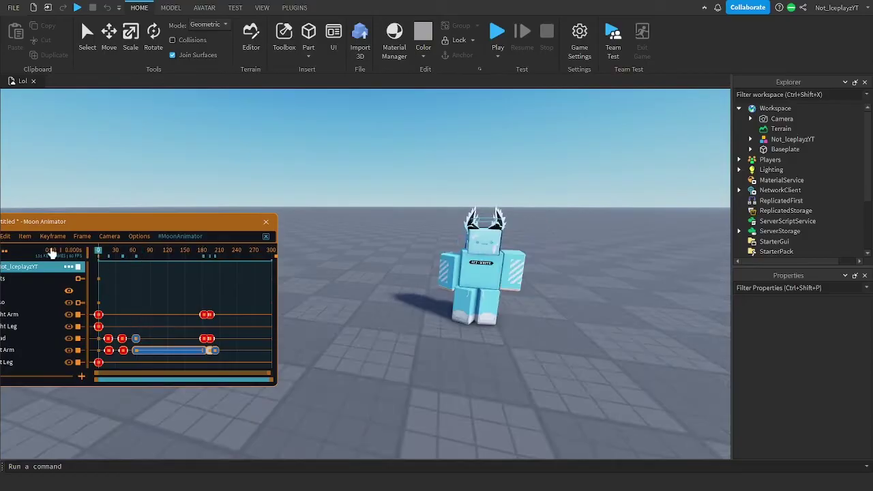
# Save the animation as xdxdxd and close the animation window
pyautogui.moveTo(160, 225); pyautogui.dragTo(222, 223)
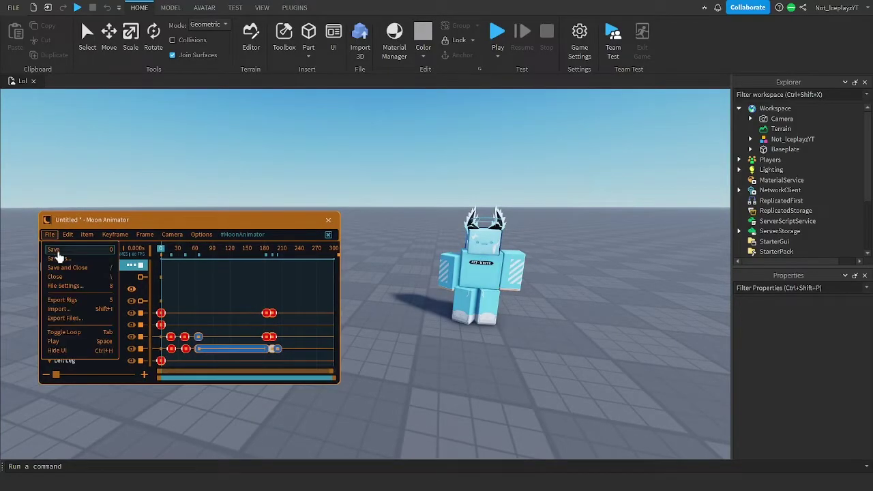
pyautogui.click(59, 258)
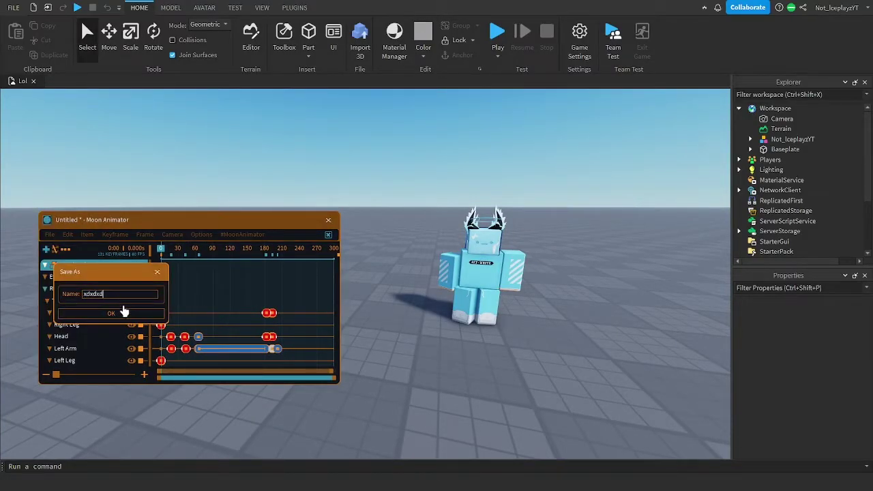
pyautogui.click(104, 316)
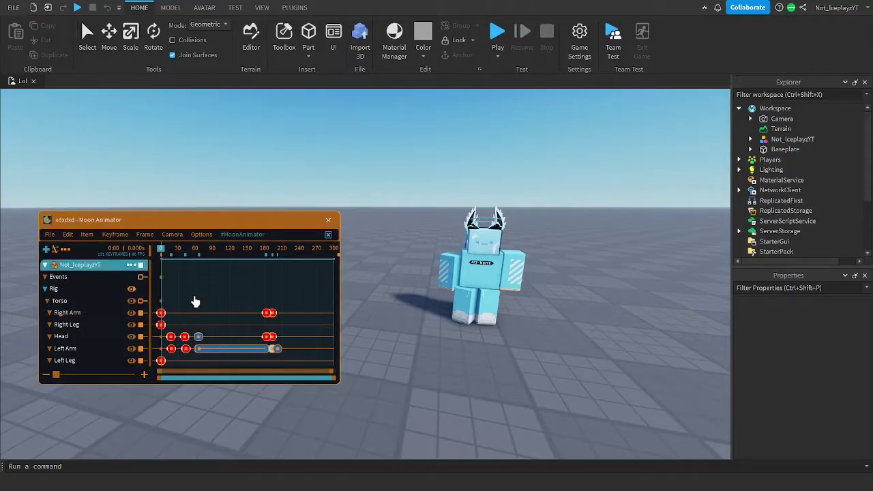
pyautogui.click(329, 220)
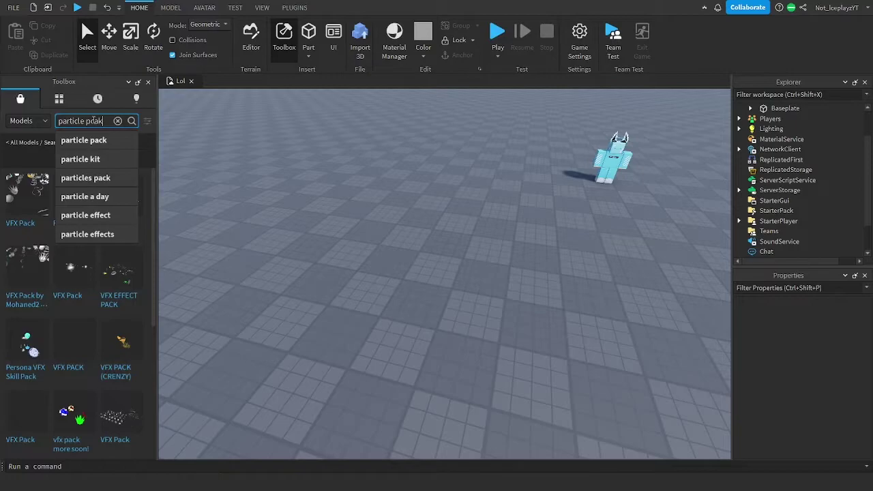
# Search the model library for 'particle pack'
pyautogui.press('Return')
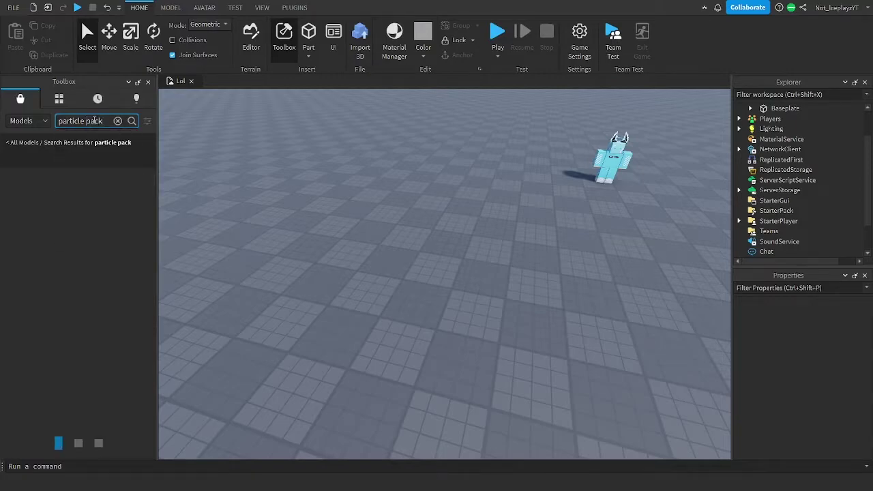
pyautogui.moveTo(154, 213); pyautogui.dragTo(124, 204, button='right')
# Insert the Bingus Particle Pack into the scene to look it over, and delete it
pyautogui.moveTo(29, 199); pyautogui.dragTo(272, 193)
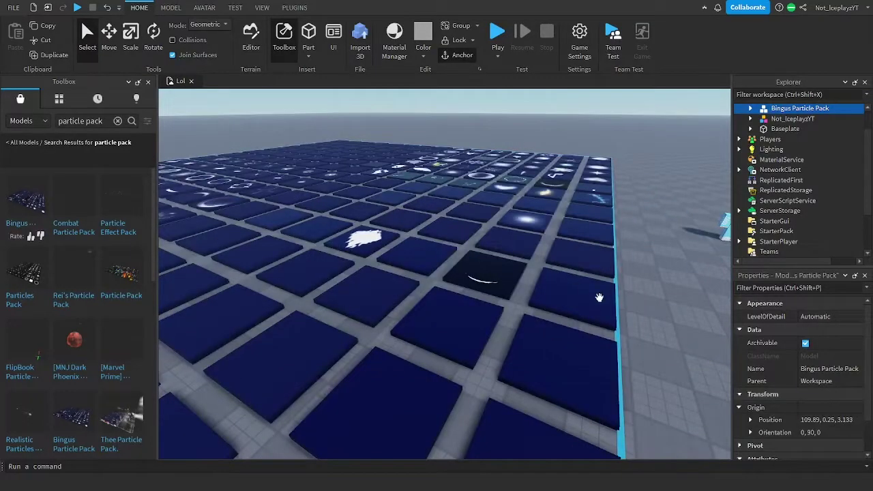
pyautogui.moveTo(577, 275); pyautogui.dragTo(572, 293, button='right')
pyautogui.scroll(-7, 396, 278)
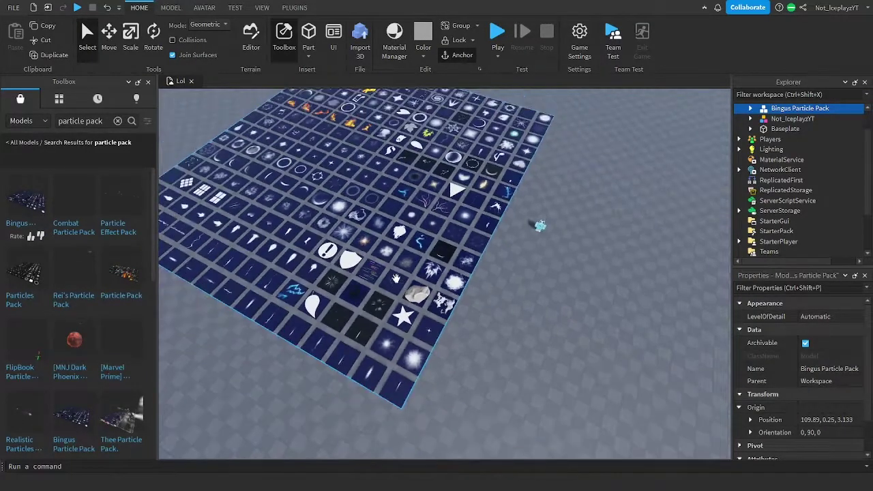
pyautogui.scroll(1, 404, 249)
pyautogui.press('Delete')
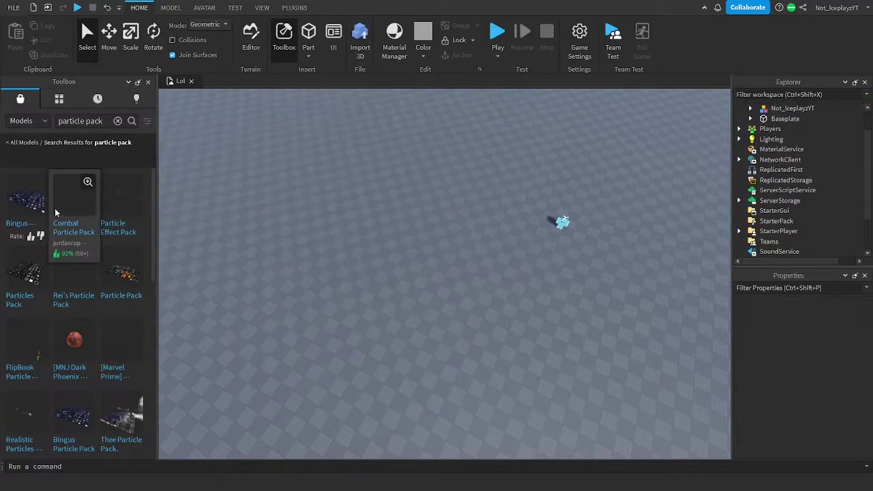
# Insert the Combat Particle Pack into the scene and look over its effects
pyautogui.moveTo(286, 209); pyautogui.dragTo(337, 211)
pyautogui.scroll(6, 433, 273)
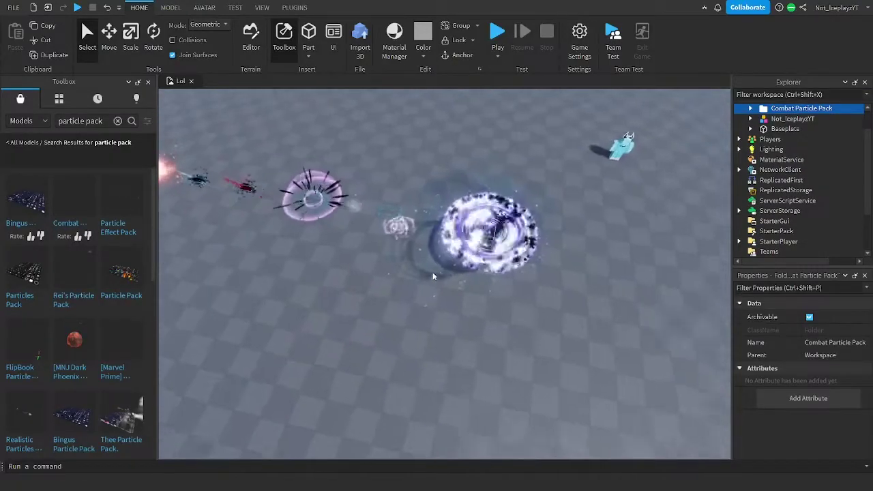
pyautogui.scroll(-3, 432, 272)
pyautogui.moveTo(432, 272); pyautogui.dragTo(433, 272, button='right')
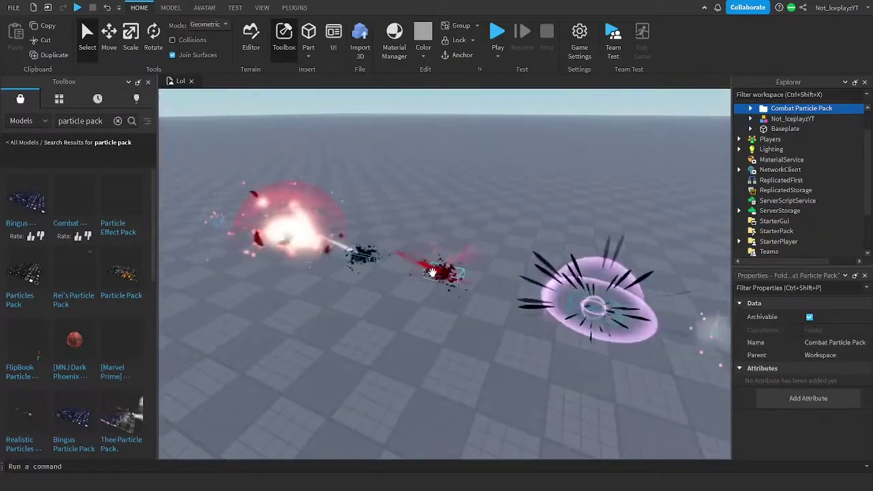
pyautogui.press('w')
# Move the HitEff4 effect part out of the row of effects and place it beside the character's feet
pyautogui.click(384, 352)
pyautogui.click(384, 352)
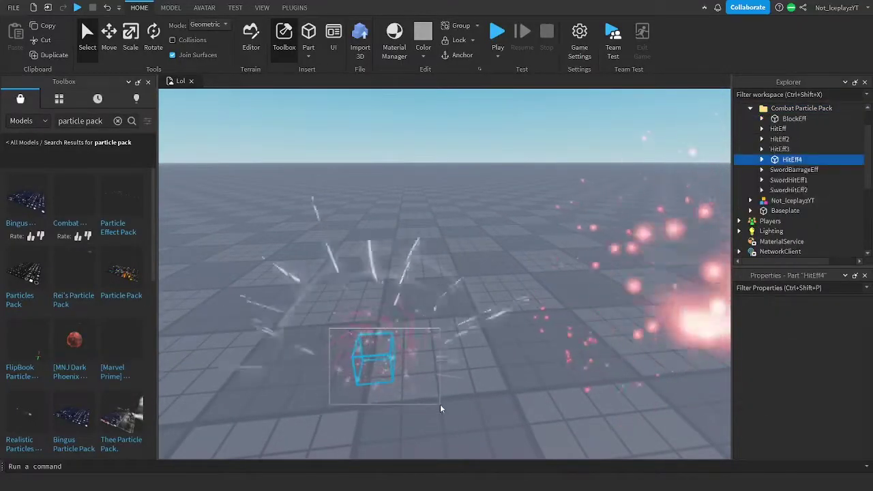
pyautogui.press('d')
pyautogui.scroll(-5, 412, 366)
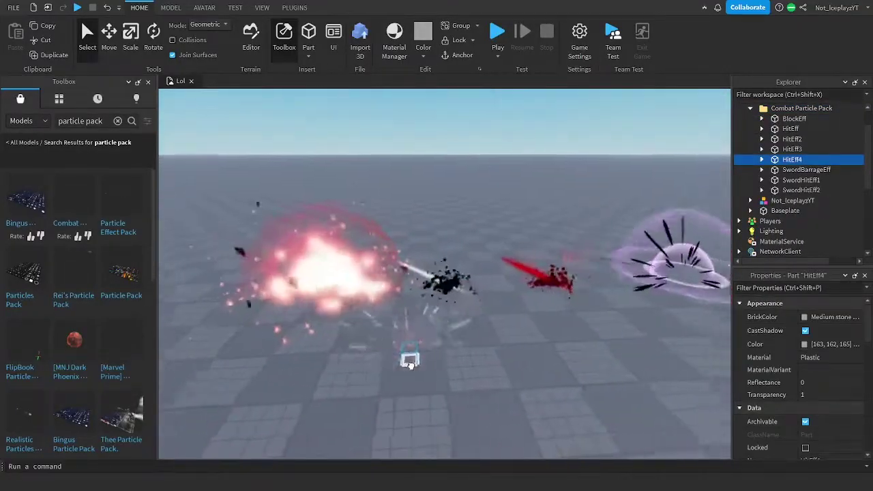
pyautogui.press('w')
pyautogui.moveTo(444, 346); pyautogui.dragTo(440, 346, button='right')
pyautogui.moveTo(471, 277); pyautogui.dragTo(471, 277, button='right')
pyautogui.scroll(8, 431, 246)
pyautogui.scroll(-5, 416, 263)
pyautogui.moveTo(415, 264); pyautogui.dragTo(468, 276)
pyautogui.scroll(3, 461, 250)
pyautogui.press('q')
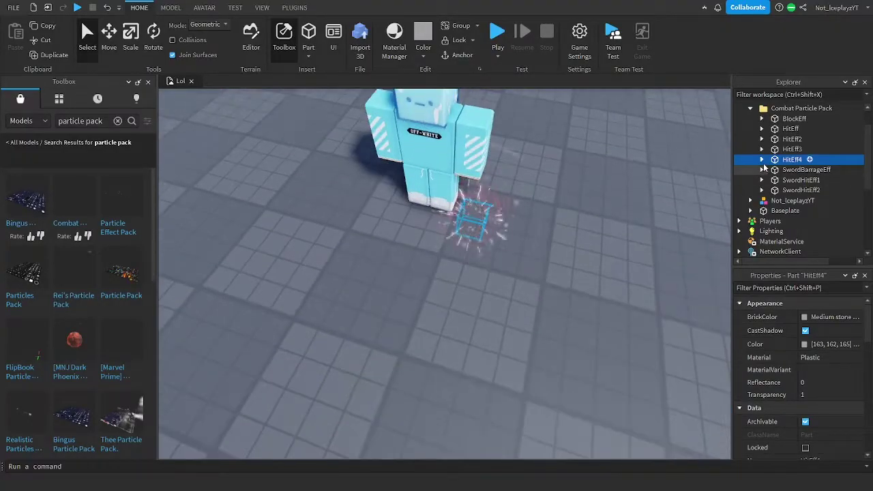
# Delete both Vortex emitters and the vroom emitter from HitEff4's Attachment, keeping only Hit
pyautogui.click(761, 160)
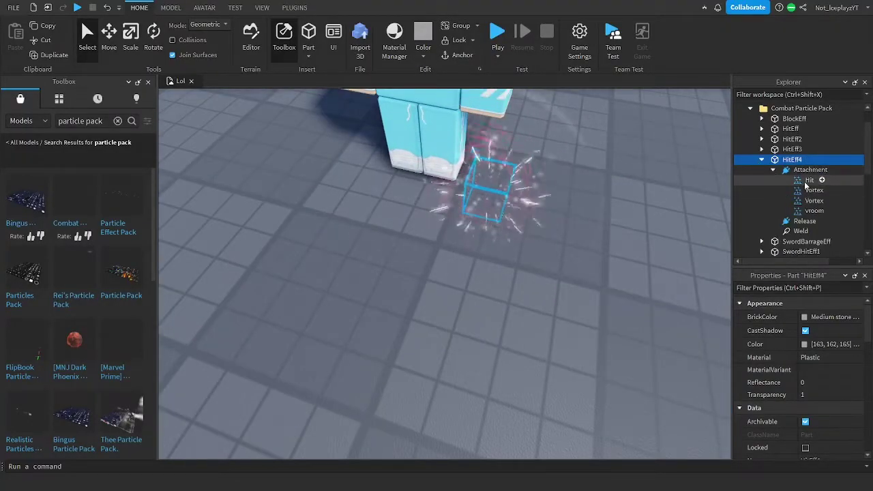
pyautogui.click(807, 182)
pyautogui.click(805, 191)
pyautogui.press('Delete')
pyautogui.moveTo(559, 223); pyautogui.dragTo(573, 205, button='right')
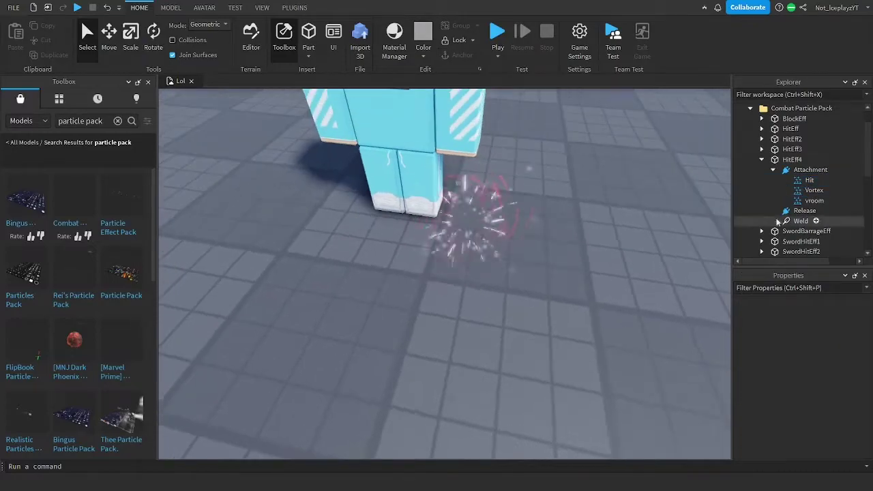
pyautogui.click(818, 194)
pyautogui.press('Delete')
pyautogui.moveTo(528, 283); pyautogui.dragTo(543, 253, button='right')
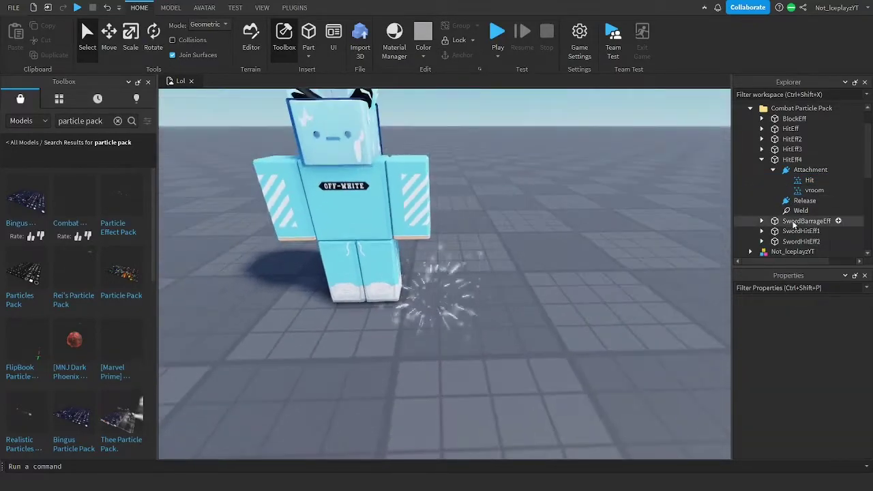
pyautogui.press('Delete')
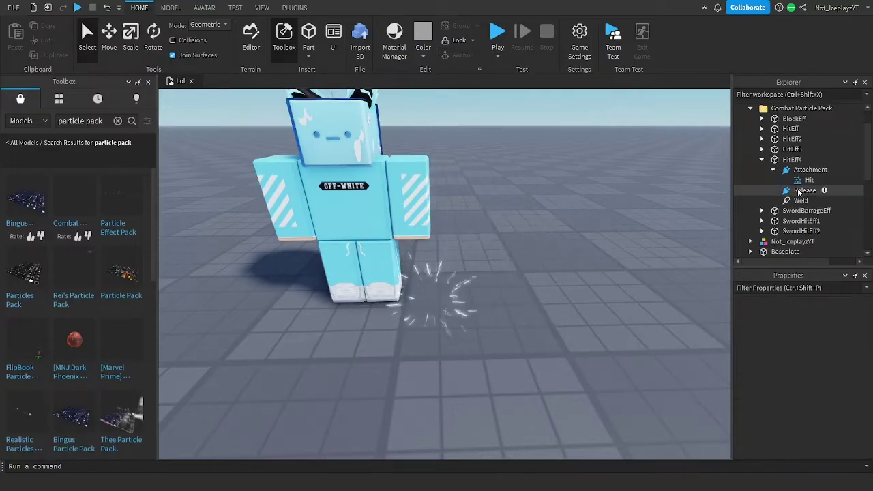
# Delete the Release attachment and the Weld from HitEff4
pyautogui.moveTo(553, 301); pyautogui.dragTo(552, 296, button='right')
pyautogui.scroll(-2, 551, 296)
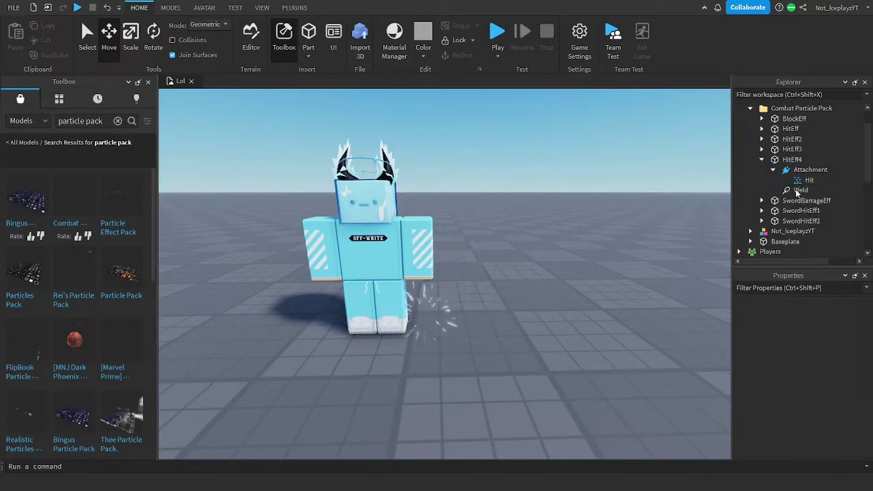
pyautogui.click(800, 190)
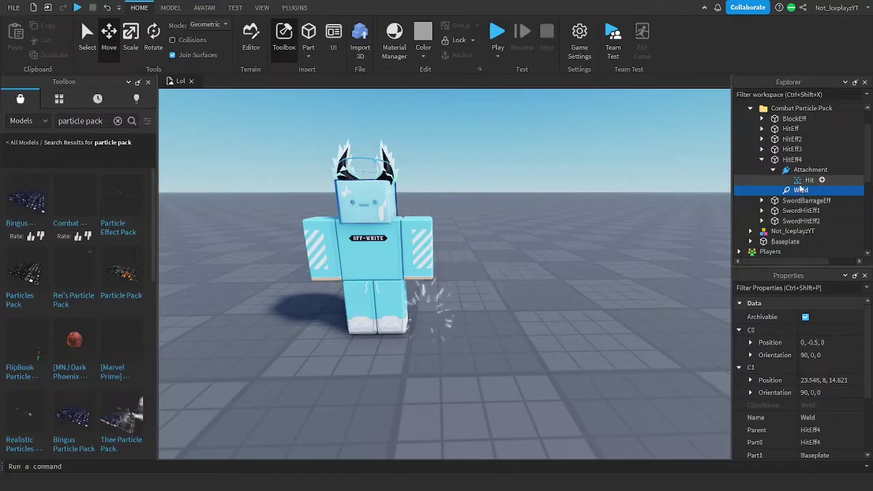
pyautogui.moveTo(801, 182); pyautogui.dragTo(803, 182)
pyautogui.moveTo(565, 230); pyautogui.dragTo(566, 230, button='right')
# Delete all the other effect parts of the Combat Particle Pack, keeping HitEff4
pyautogui.moveTo(394, 104); pyautogui.dragTo(662, 244)
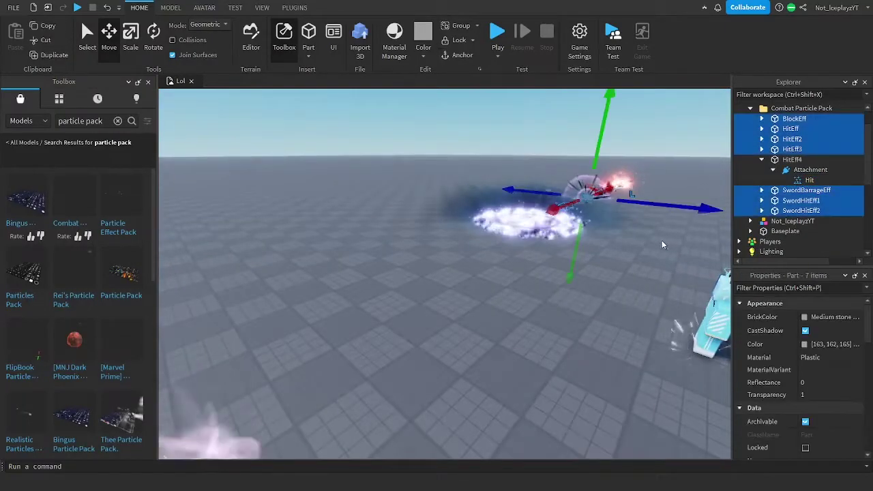
pyautogui.press('Delete')
pyautogui.moveTo(573, 242); pyautogui.dragTo(574, 242, button='right')
pyautogui.scroll(5, 573, 242)
pyautogui.moveTo(457, 271); pyautogui.dragTo(457, 271, button='right')
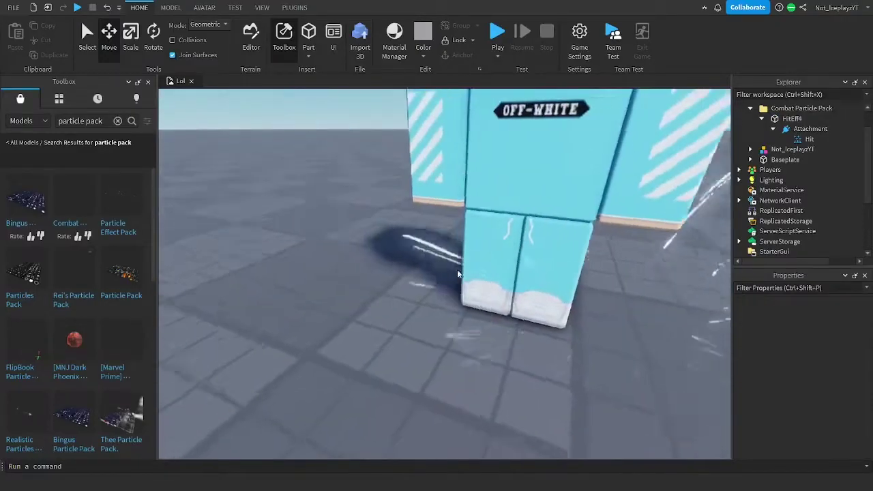
pyautogui.scroll(-5, 457, 272)
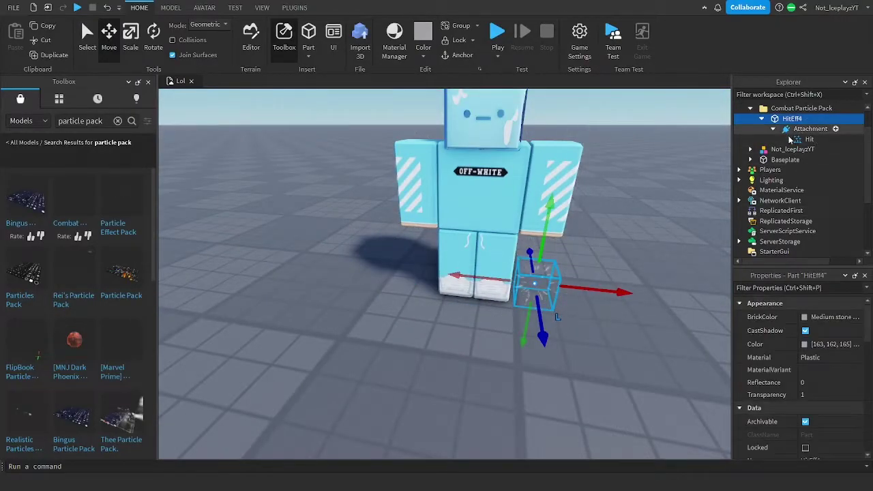
pyautogui.moveTo(791, 140); pyautogui.dragTo(796, 149)
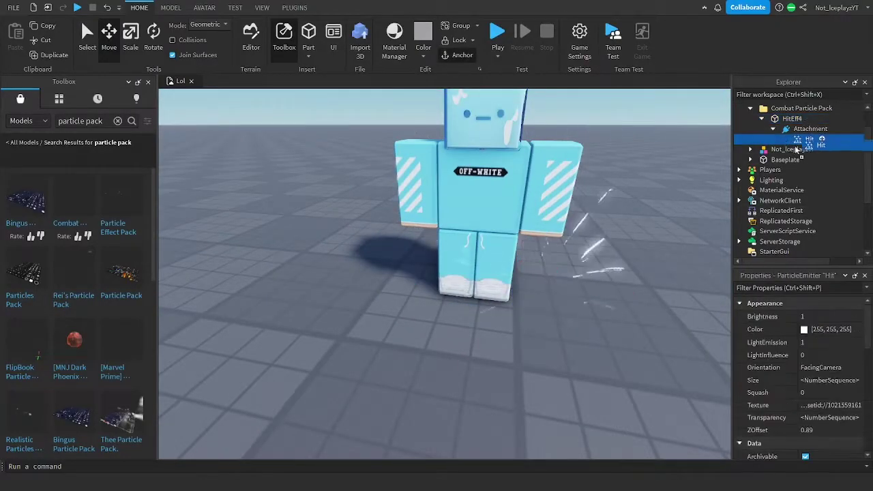
pyautogui.click(792, 143)
pyautogui.scroll(2, 796, 141)
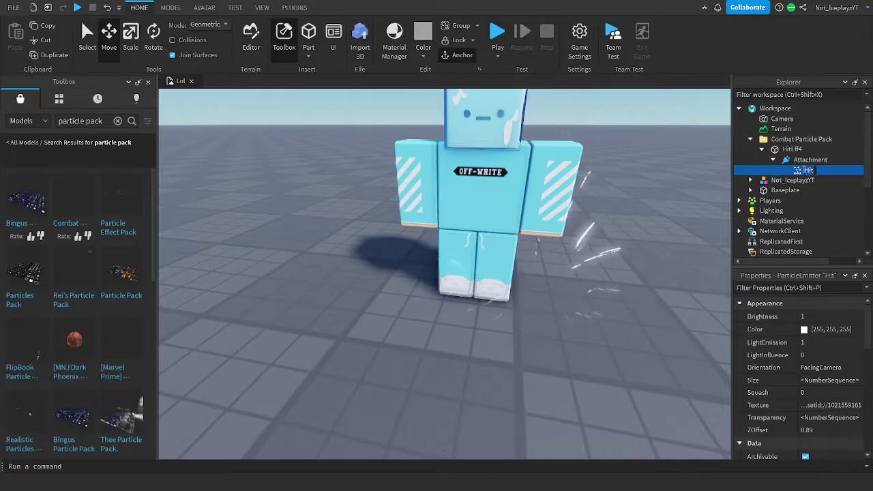
pyautogui.click(824, 171)
pyautogui.click(787, 163)
pyautogui.click(779, 173)
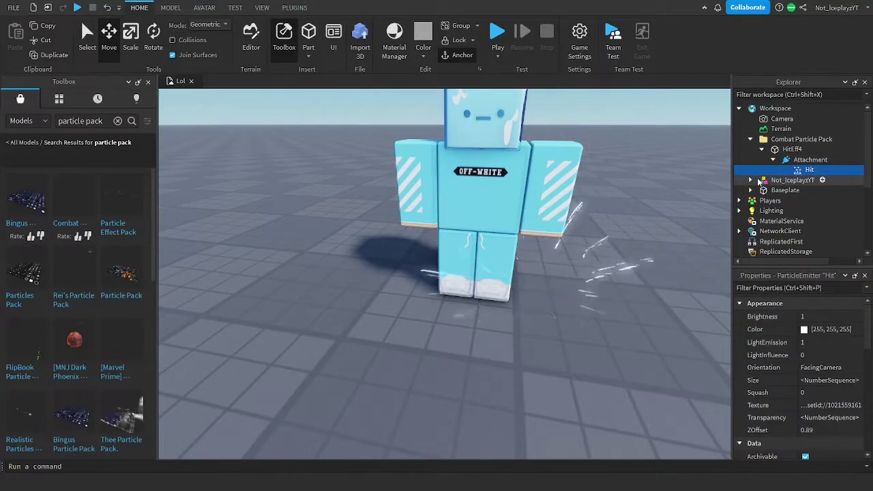
# Move the Hit particle emitter from HitEff4's Attachment into the character's Right Arm
pyautogui.click(753, 181)
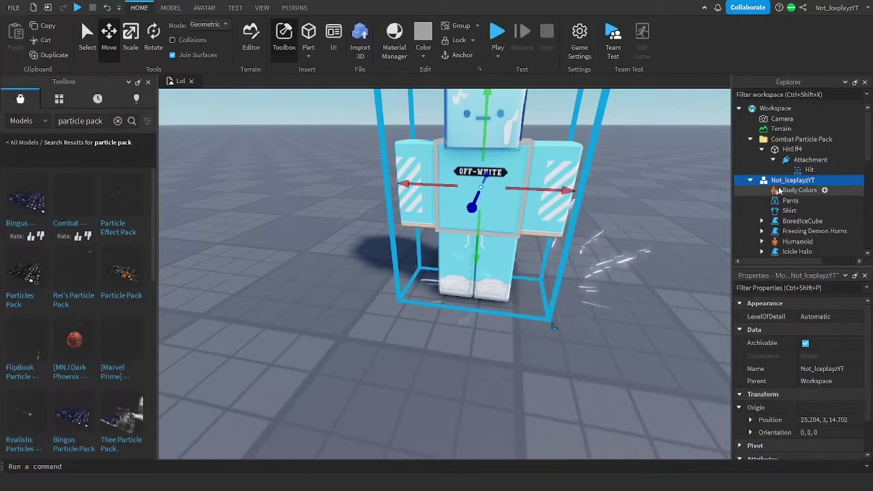
pyautogui.scroll(-5, 783, 198)
pyautogui.click(790, 194)
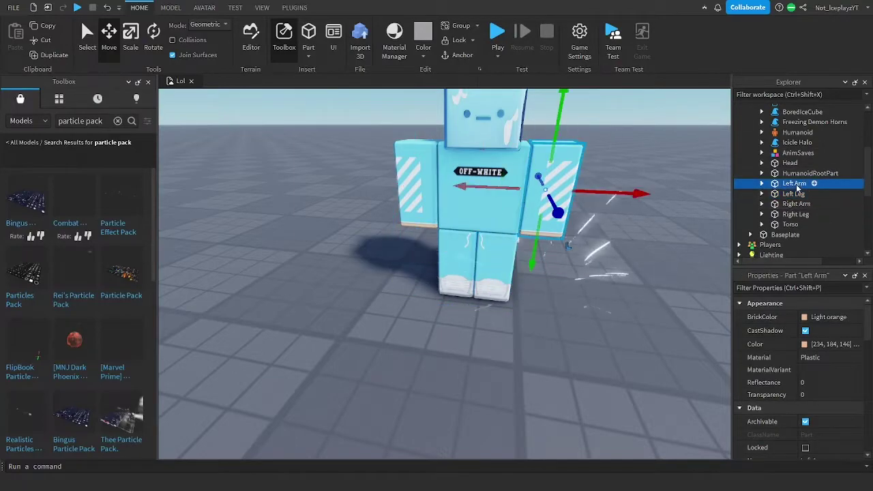
pyautogui.scroll(4, 808, 168)
pyautogui.moveTo(807, 173); pyautogui.dragTo(795, 207)
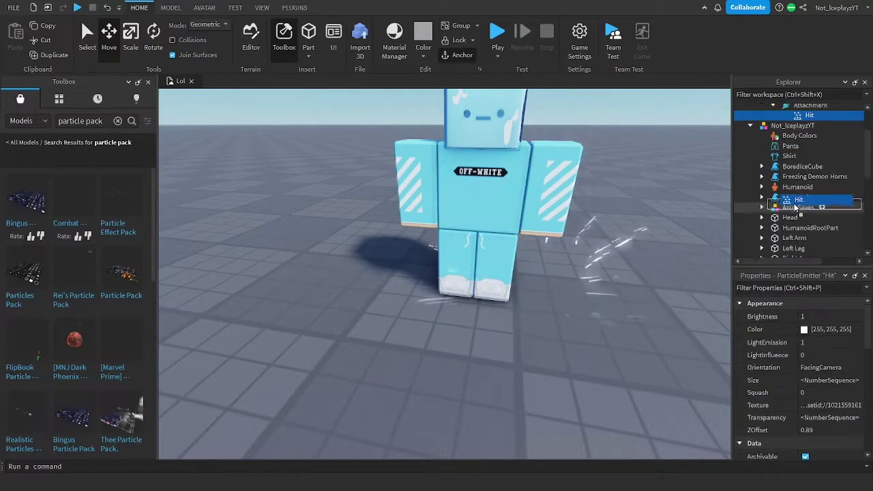
pyautogui.click(792, 169)
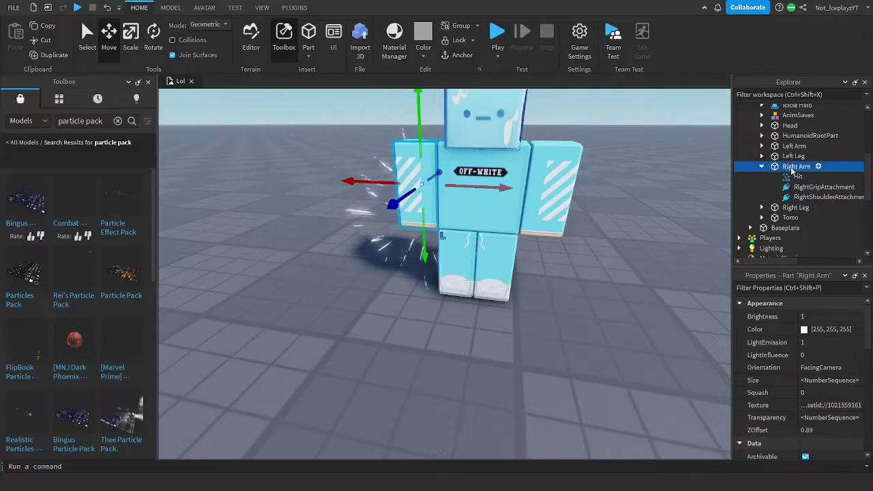
pyautogui.moveTo(793, 179); pyautogui.dragTo(807, 176)
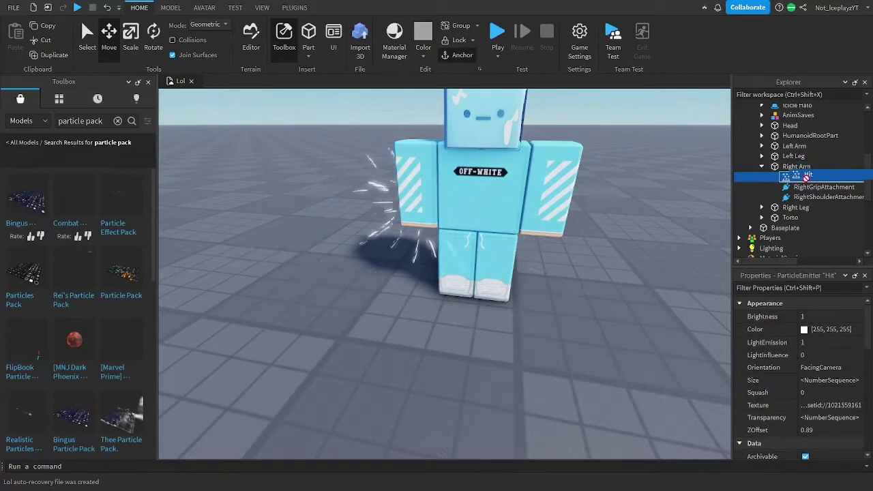
# Move the Hit particle emitter out of the character's Right Arm and into the Left Arm
pyautogui.click(805, 156)
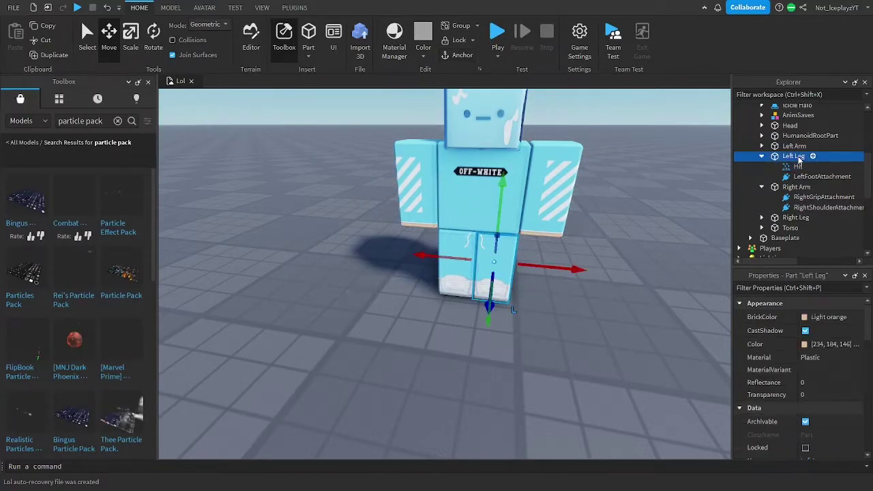
pyautogui.moveTo(797, 167); pyautogui.dragTo(809, 156)
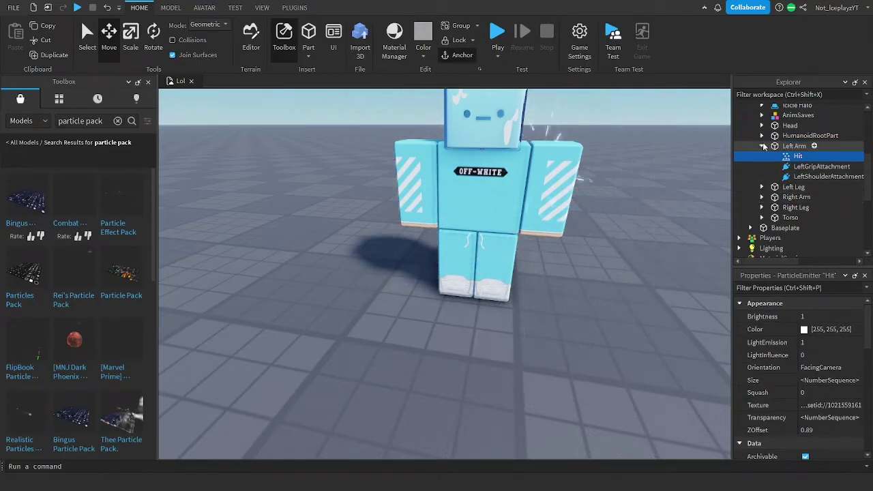
pyautogui.scroll(2, 785, 169)
pyautogui.moveTo(614, 169); pyautogui.dragTo(485, 227, button='right')
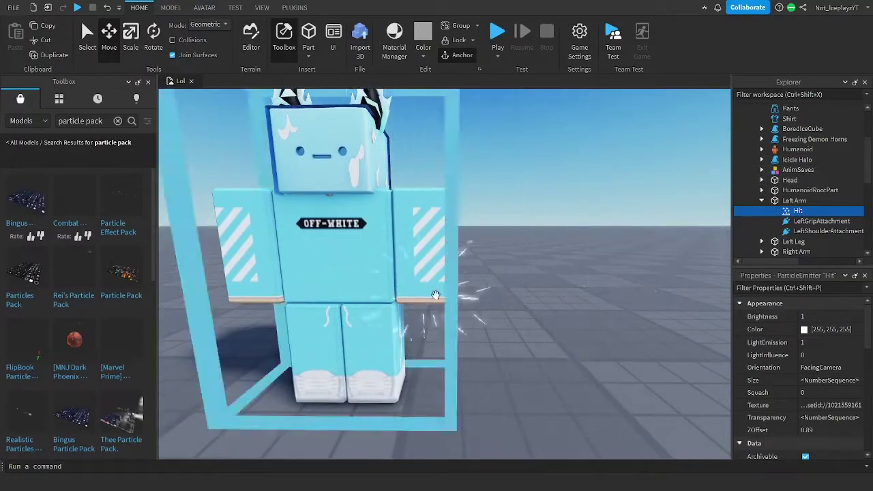
# Delete the leftover HitEff4 part of the Combat Particle Pack together with its Attachment
pyautogui.scroll(3, 785, 178)
pyautogui.click(793, 161)
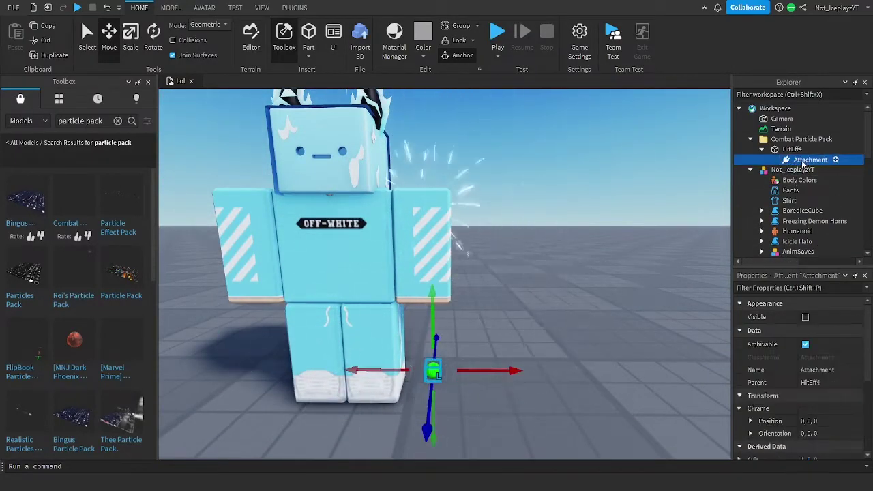
pyautogui.press('Delete')
pyautogui.click(787, 150)
pyautogui.press('Delete')
# Add a new Attachment object to the character's Left Arm
pyautogui.scroll(-2, 787, 185)
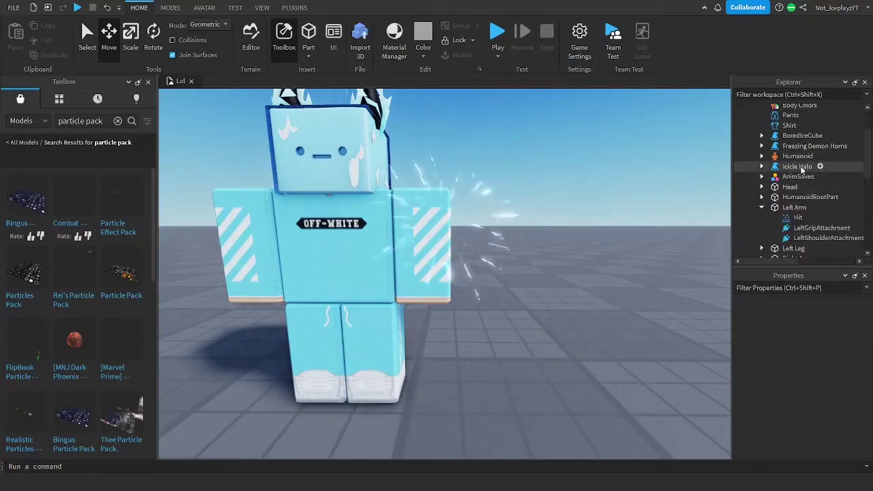
pyautogui.click(814, 208)
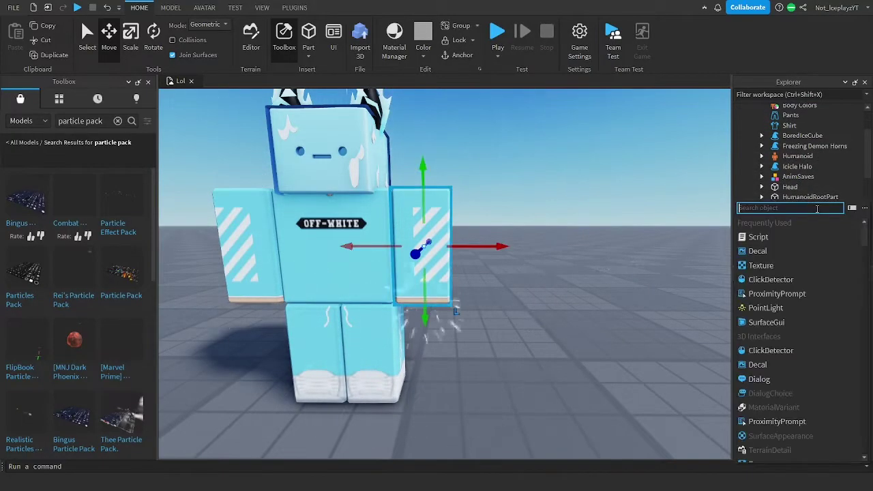
pyautogui.write('att')
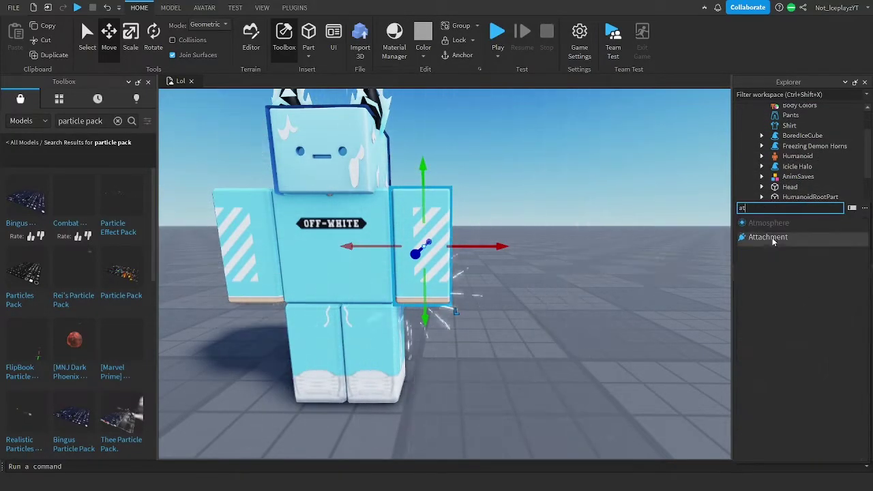
pyautogui.click(773, 239)
# Lower the Left Arm's Attachment to the hand, at about 0, -0.979, 0, and put the Hit emitter inside it
pyautogui.click(797, 220)
pyautogui.scroll(-2, 828, 383)
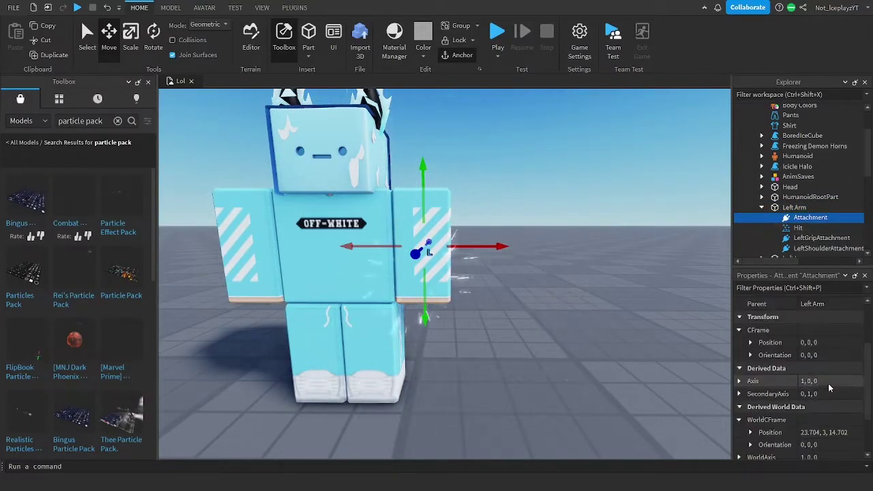
pyautogui.moveTo(426, 206); pyautogui.dragTo(438, 255)
pyautogui.scroll(4, 440, 266)
pyautogui.moveTo(491, 278); pyautogui.dragTo(493, 263, button='right')
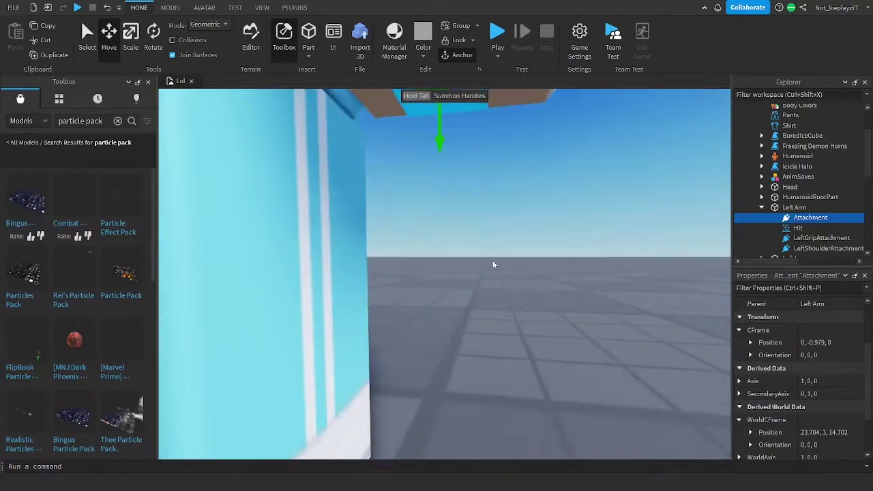
pyautogui.scroll(-2, 456, 156)
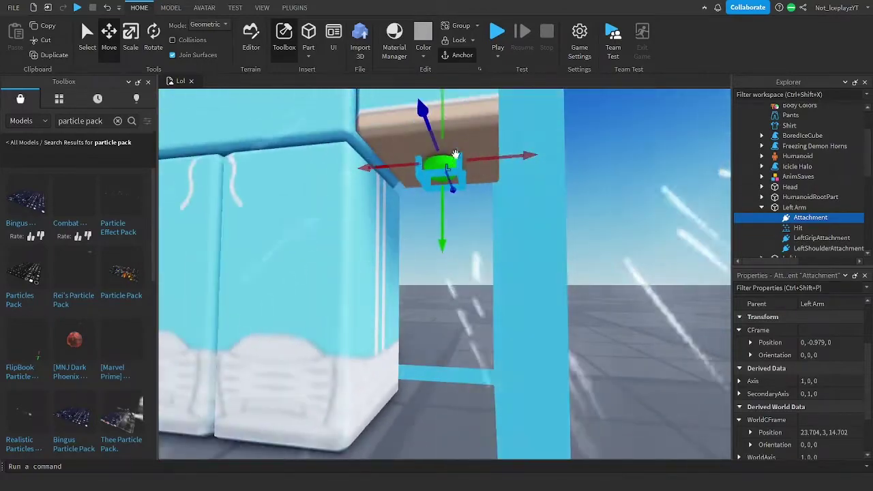
pyautogui.scroll(-10, 456, 154)
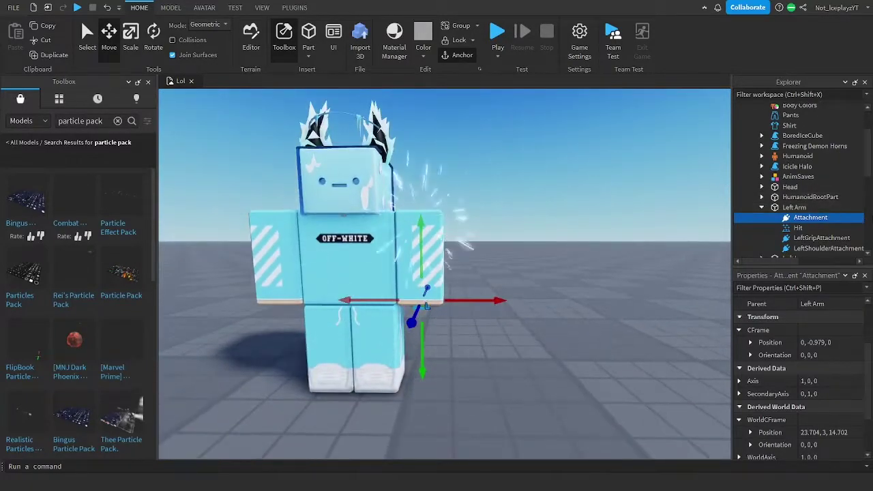
pyautogui.moveTo(796, 230)
pyautogui.mouseDown()
pyautogui.moveTo(810, 230)
pyautogui.moveTo(805, 237)
pyautogui.moveTo(805, 218)
pyautogui.mouseUp()
pyautogui.click(572, 281)
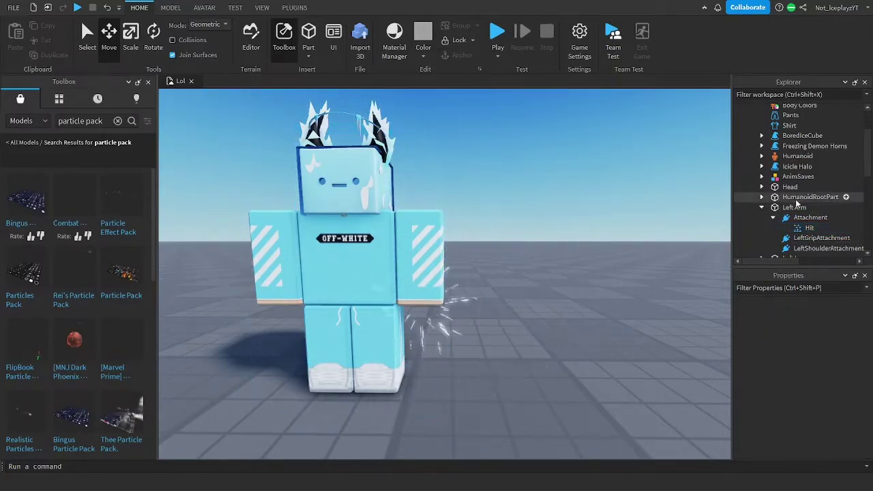
# Raise the Attachment to the shoulder, shift it sideways, and bring it back down near the hand at about 0, -0.711, 0
pyautogui.moveTo(423, 252); pyautogui.dragTo(438, 164)
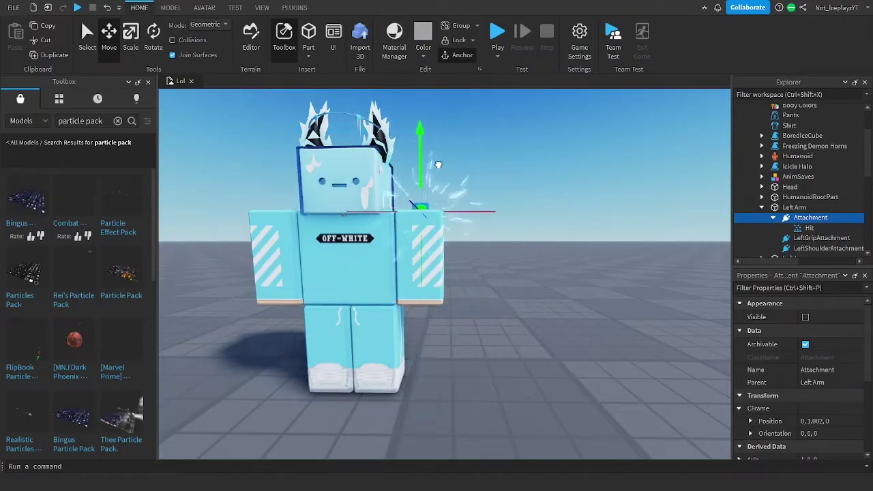
pyautogui.moveTo(445, 214); pyautogui.dragTo(390, 216)
pyautogui.moveTo(459, 216); pyautogui.dragTo(471, 216)
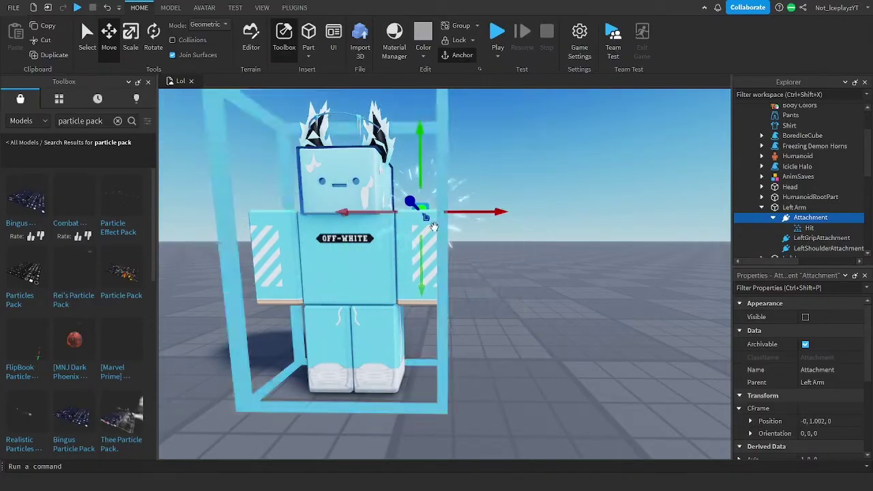
pyautogui.moveTo(424, 240); pyautogui.dragTo(426, 318)
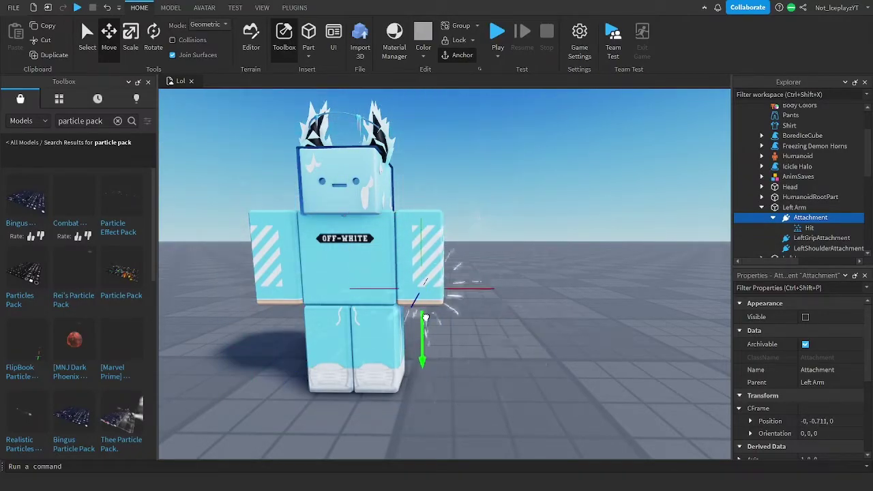
# Disable the Hit emitter inside the Left Arm's Attachment
pyautogui.click(485, 352)
pyautogui.press('q')
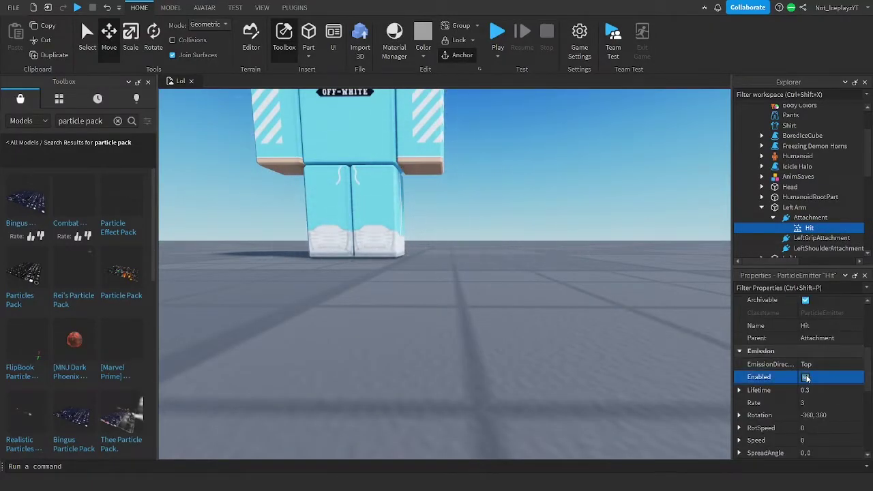
pyautogui.moveTo(563, 312); pyautogui.dragTo(553, 315, button='right')
pyautogui.press('s')
pyautogui.click(553, 314)
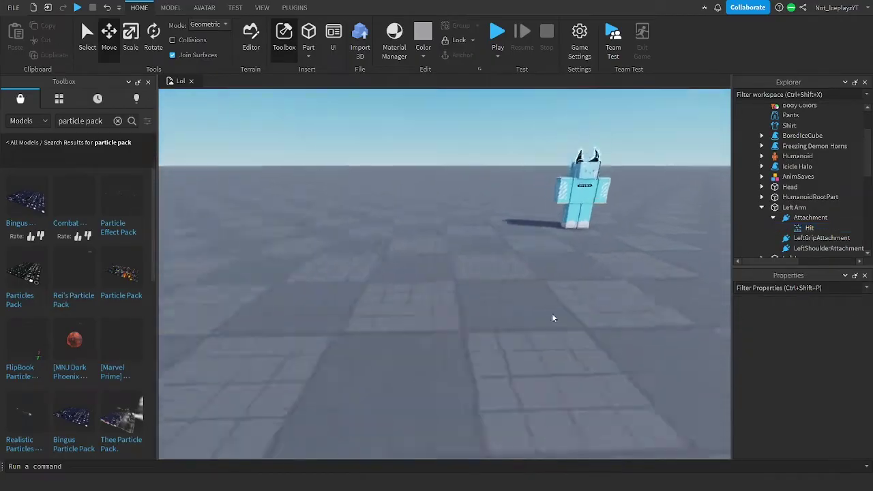
# Insert the Particle Pack model from the Toolbox into an empty area and look over its effects
pyautogui.press('a')
pyautogui.press('q')
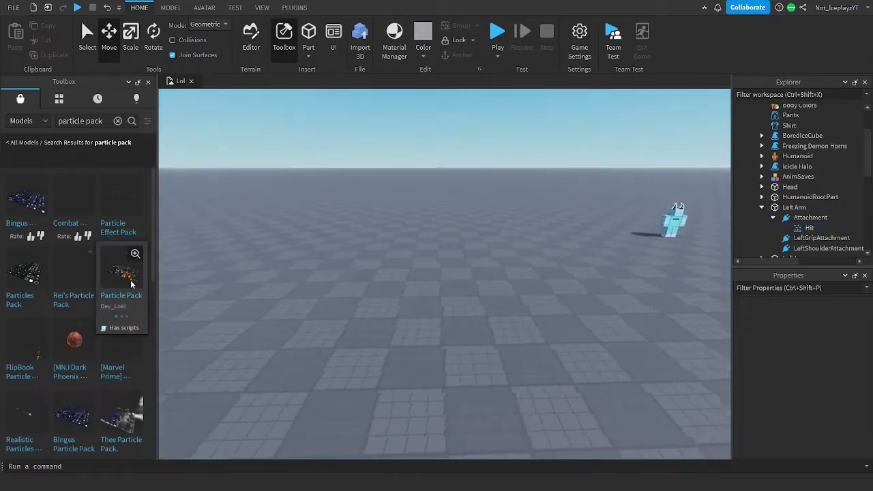
pyautogui.click(124, 278)
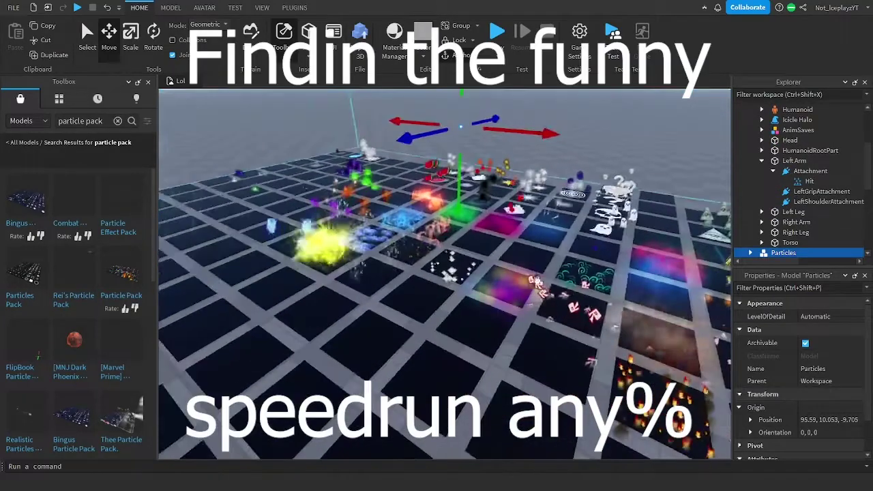
pyautogui.scroll(5, 582, 181)
pyautogui.click(582, 180)
pyautogui.moveTo(582, 181); pyautogui.dragTo(496, 339, button='right')
pyautogui.press('w')
pyautogui.click(495, 339)
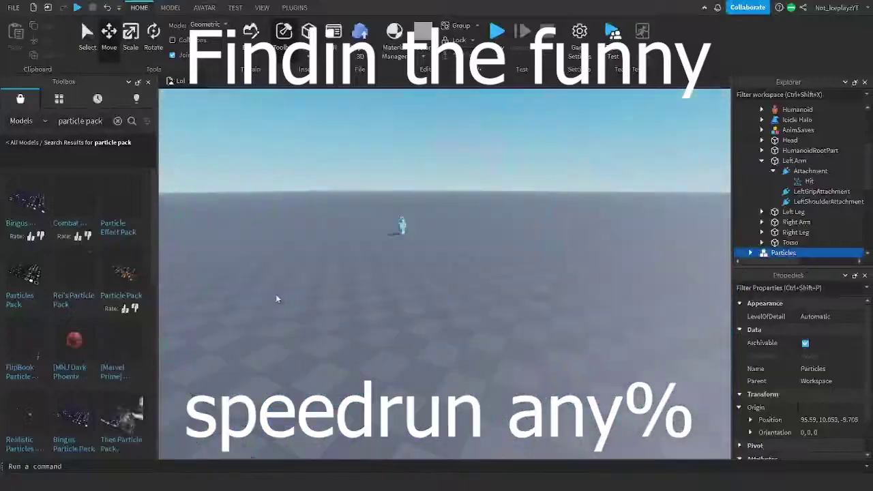
# Insert the Realistic Particles pack from the Toolbox and look over its effects up close
pyautogui.press('q')
pyautogui.click(17, 428)
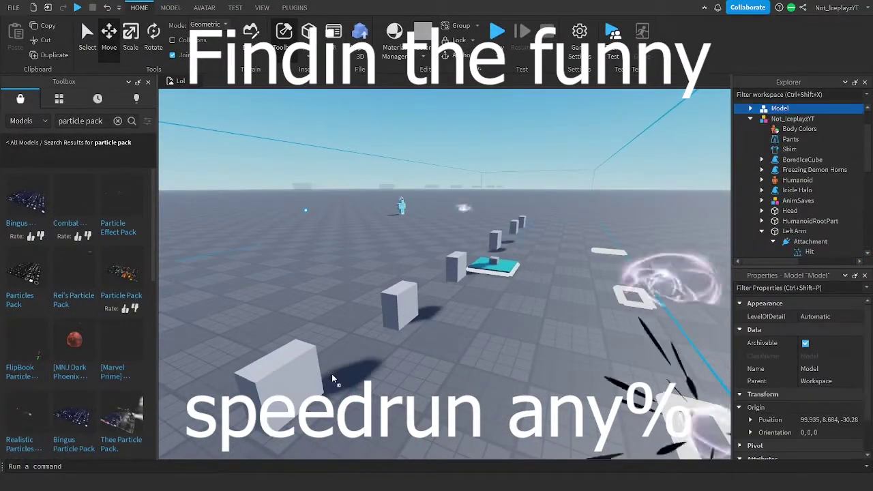
pyautogui.moveTo(331, 374); pyautogui.dragTo(502, 318, button='right')
pyautogui.scroll(5, 502, 319)
pyautogui.scroll(5, 502, 319)
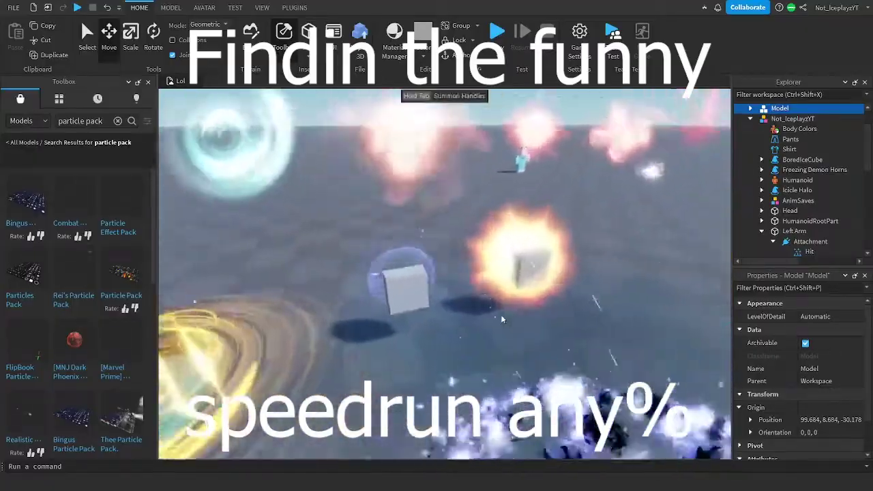
pyautogui.click(588, 214)
pyautogui.scroll(-5, 588, 214)
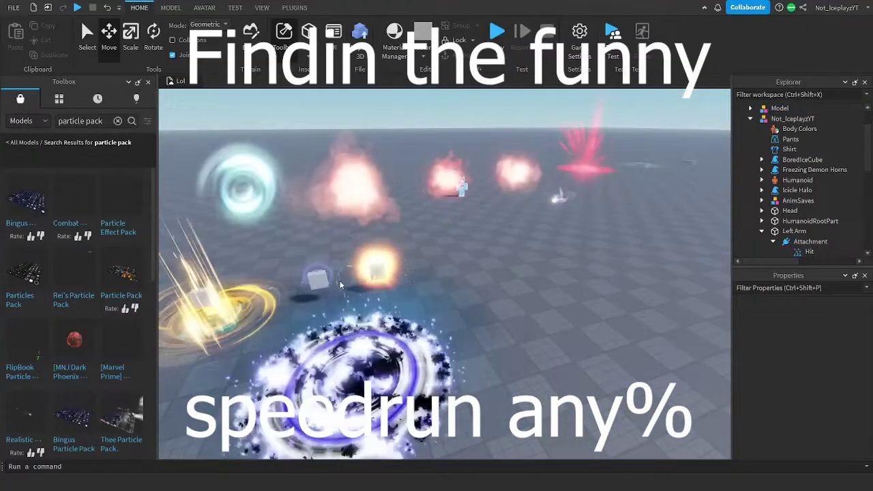
# Ungroup the inserted particle pack's Model in the workspace
pyautogui.click(379, 270)
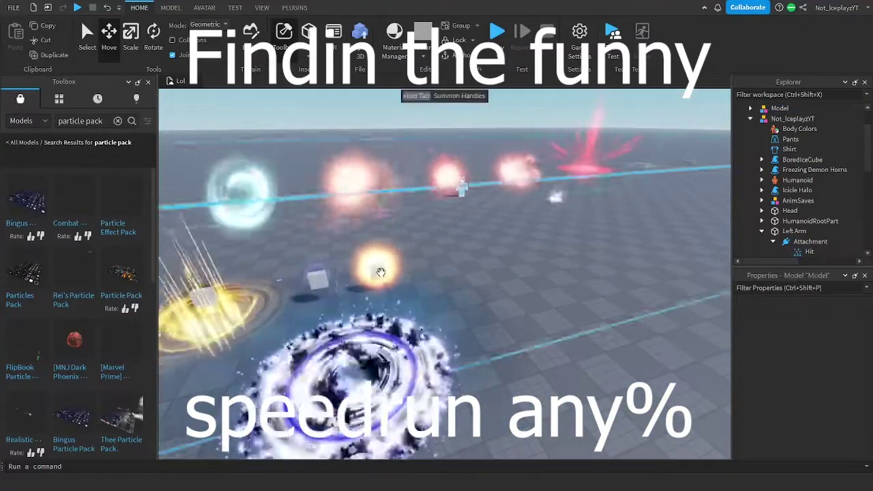
pyautogui.click(750, 108)
pyautogui.click(750, 108)
pyautogui.rightClick(764, 109)
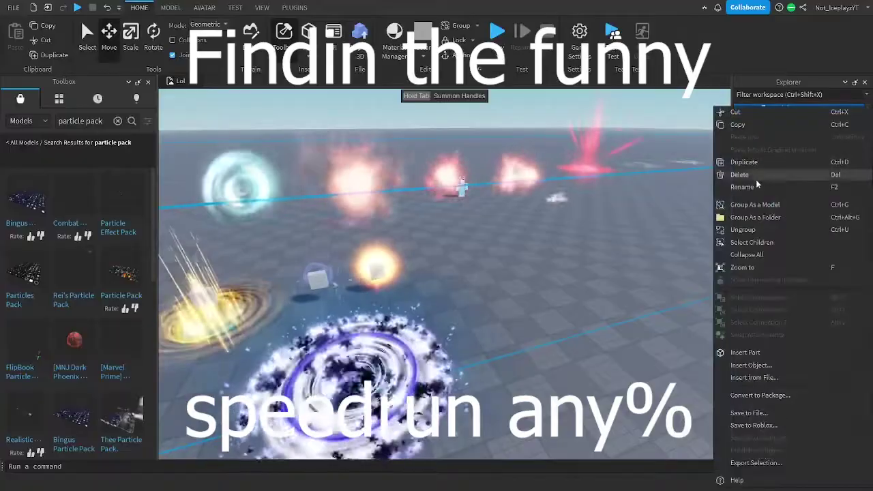
pyautogui.click(751, 232)
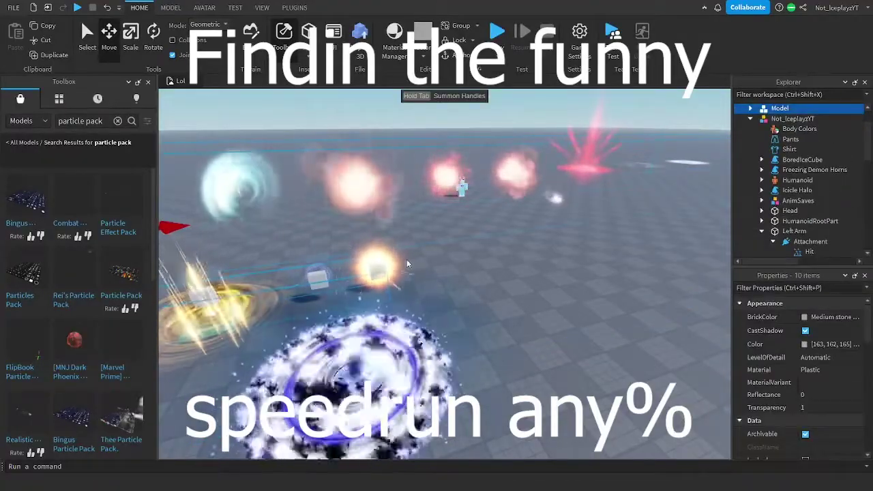
# Go through the parts of the ungrouped particle pack to identify the one with the fiery explosion effect
pyautogui.click(382, 270)
pyautogui.scroll(-1, 770, 232)
pyautogui.click(751, 225)
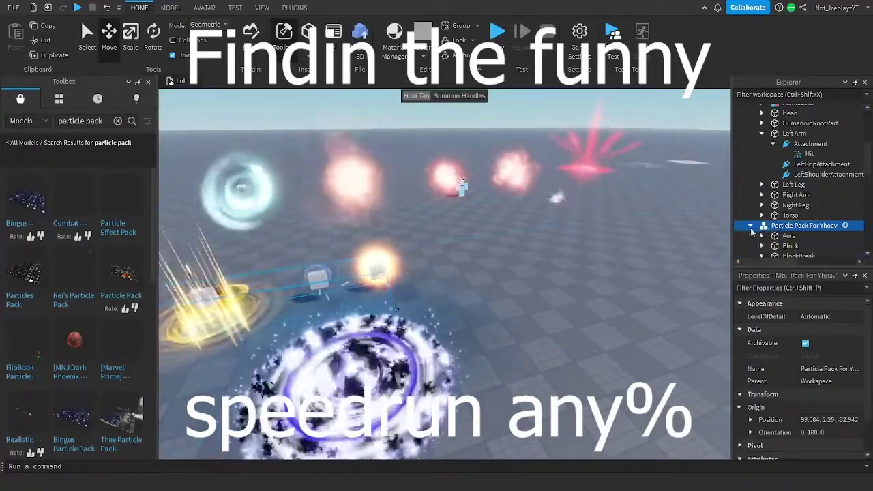
pyautogui.scroll(-1, 778, 214)
pyautogui.click(787, 208)
pyautogui.click(787, 219)
pyautogui.click(787, 229)
pyautogui.scroll(-2, 788, 234)
pyautogui.scroll(-1, 786, 235)
pyautogui.click(791, 179)
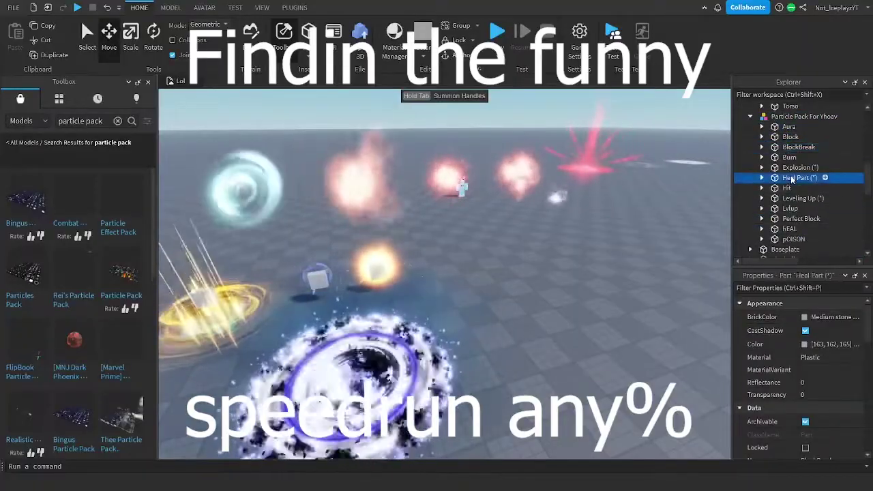
# Copy the pack's Hit part, undo the pack's insertion, and paste the part alone into the workspace
pyautogui.click(785, 201)
pyautogui.click(787, 189)
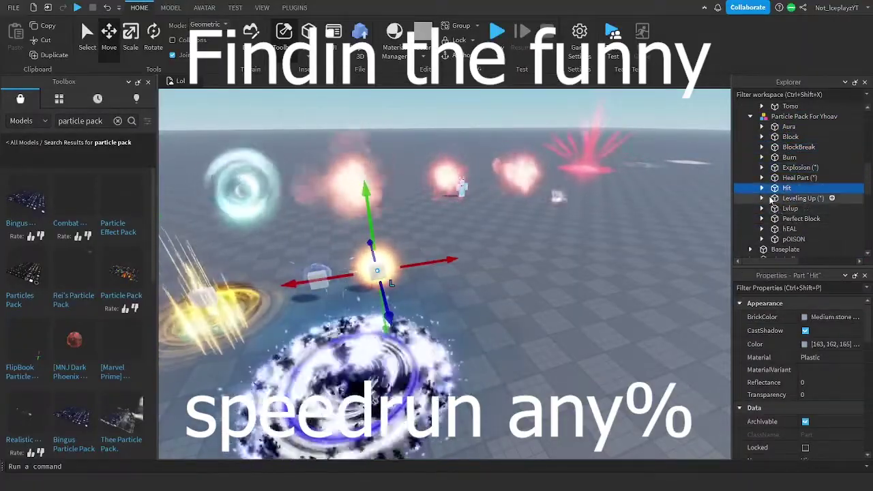
pyautogui.click(607, 233)
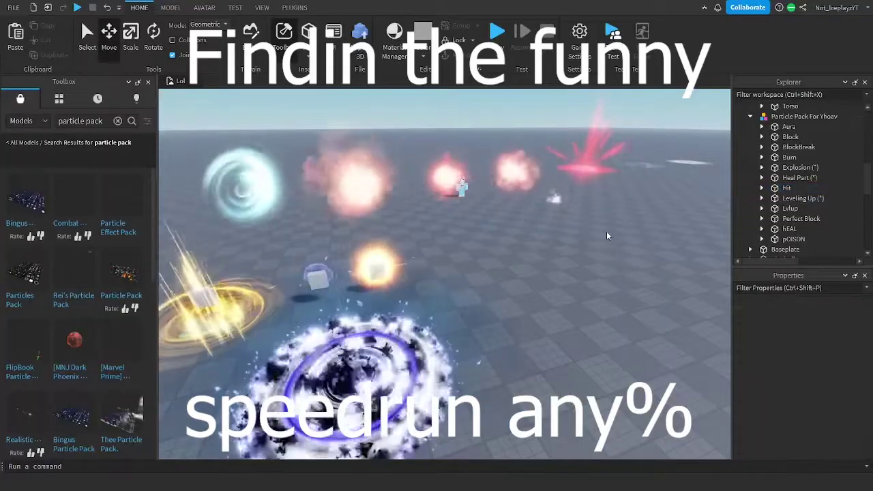
pyautogui.hotkey('ctrl', 'z')
pyautogui.hotkey('ctrl', 'z')
pyautogui.moveTo(593, 234); pyautogui.dragTo(510, 243, button='right')
pyautogui.hotkey('ctrl', 'v')
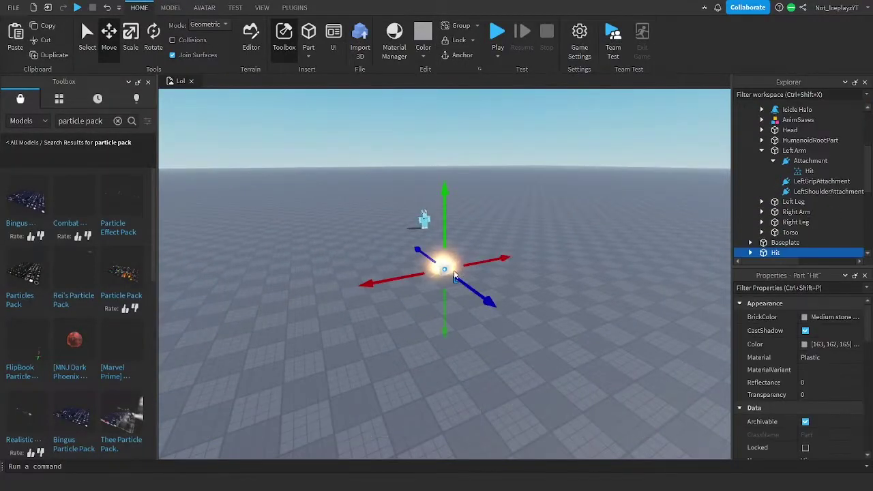
# Move the pasted Hit part across the baseplate to just in front of the character
pyautogui.scroll(8, 462, 273)
pyautogui.moveTo(461, 273); pyautogui.dragTo(457, 278, button='right')
pyautogui.scroll(-2, 457, 279)
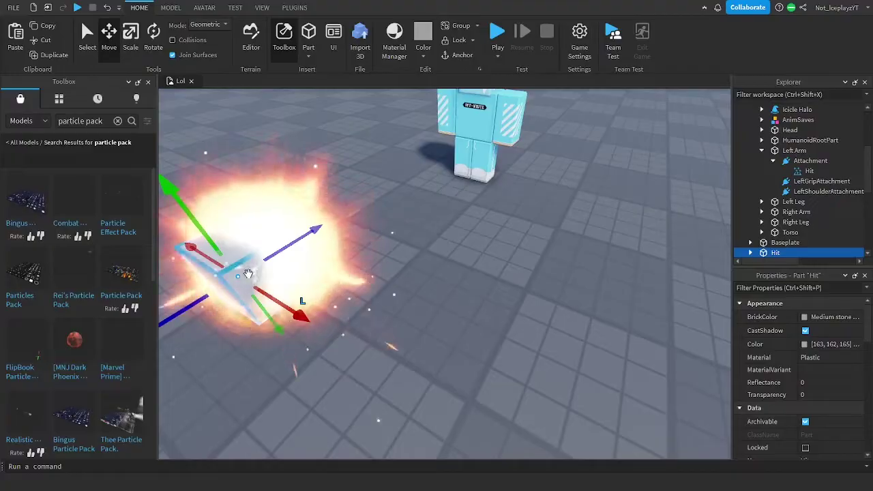
pyautogui.moveTo(247, 274); pyautogui.dragTo(493, 236)
pyautogui.click(529, 302)
pyautogui.scroll(3, 568, 264)
pyautogui.moveTo(567, 268); pyautogui.dragTo(571, 265, button='right')
pyautogui.scroll(-3, 569, 265)
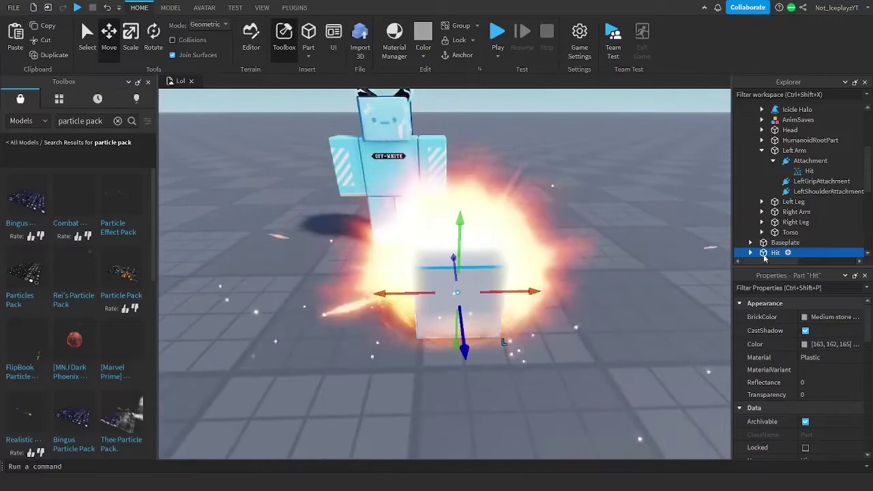
# Move all six emitters from the Hit part's attachment into the Attachment under the character's Left Arm
pyautogui.click(751, 252)
pyautogui.scroll(-3, 771, 239)
pyautogui.click(762, 181)
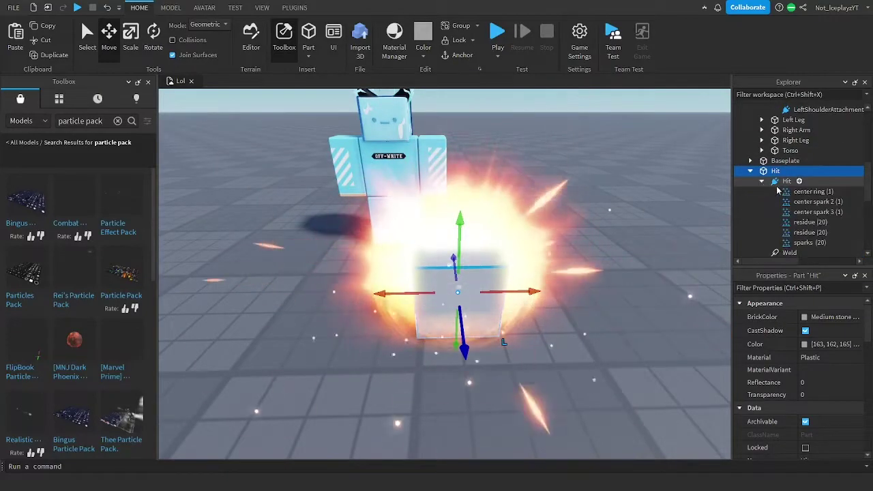
pyautogui.click(808, 191)
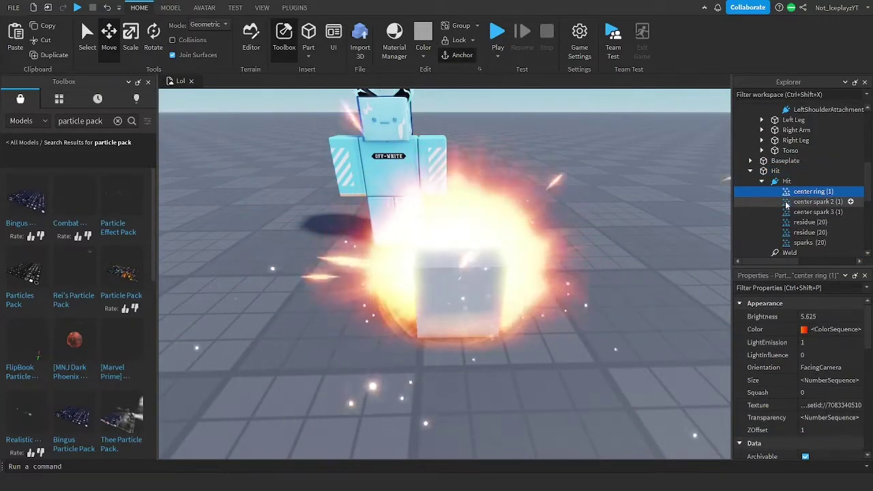
pyautogui.keyDown('ctrl'); pyautogui.click(786, 205); pyautogui.keyUp('ctrl')
pyautogui.keyDown('ctrl'); pyautogui.click(788, 213); pyautogui.keyUp('ctrl')
pyautogui.keyDown('ctrl'); pyautogui.click(789, 223); pyautogui.keyUp('ctrl')
pyautogui.keyDown('ctrl'); pyautogui.click(792, 244); pyautogui.keyUp('ctrl')
pyautogui.keyDown('ctrl'); pyautogui.click(801, 235); pyautogui.keyUp('ctrl')
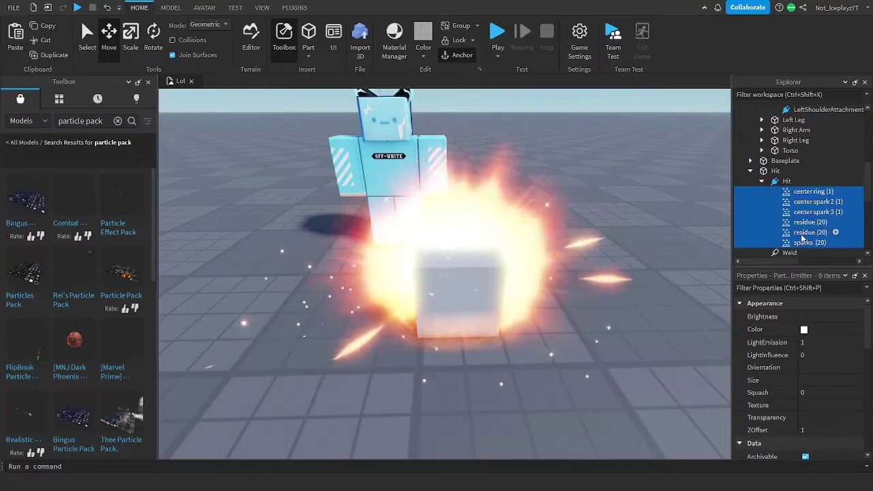
pyautogui.moveTo(788, 208); pyautogui.dragTo(822, 192)
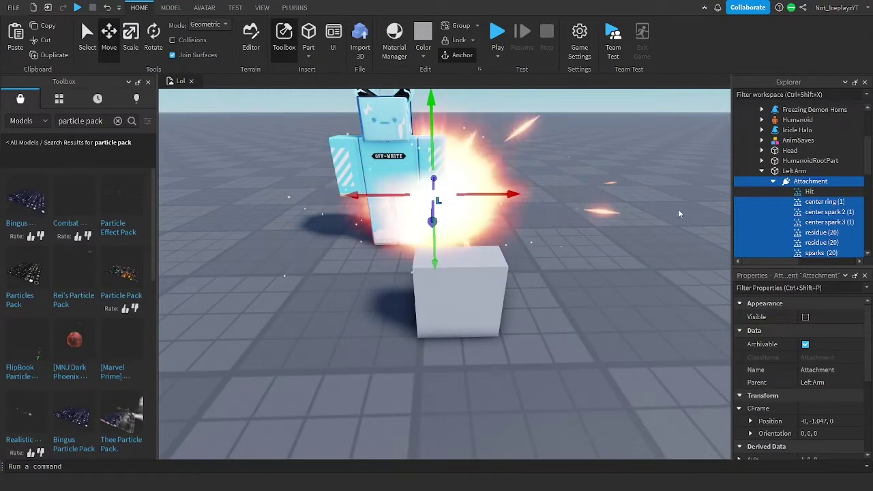
# Delete the leftover Hit part from the workspace and shift the Left Arm's Attachment to position 0.249, -1.047, 0
pyautogui.scroll(-1, 804, 195)
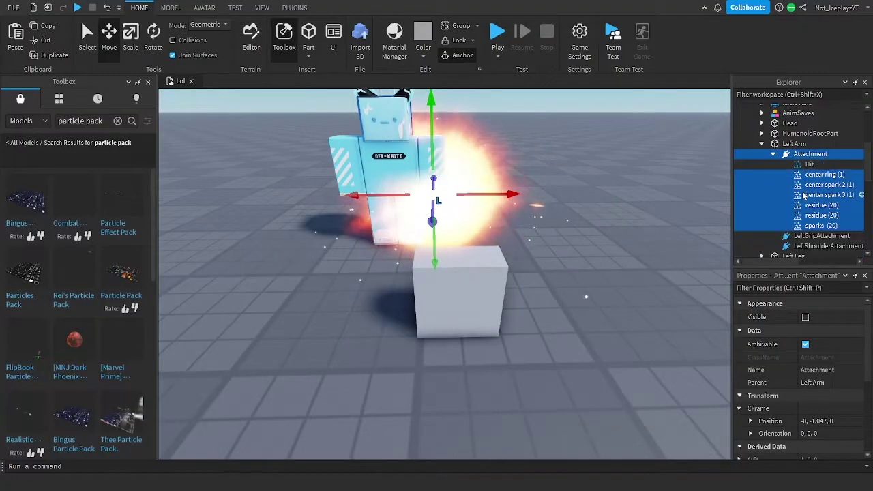
pyautogui.click(776, 164)
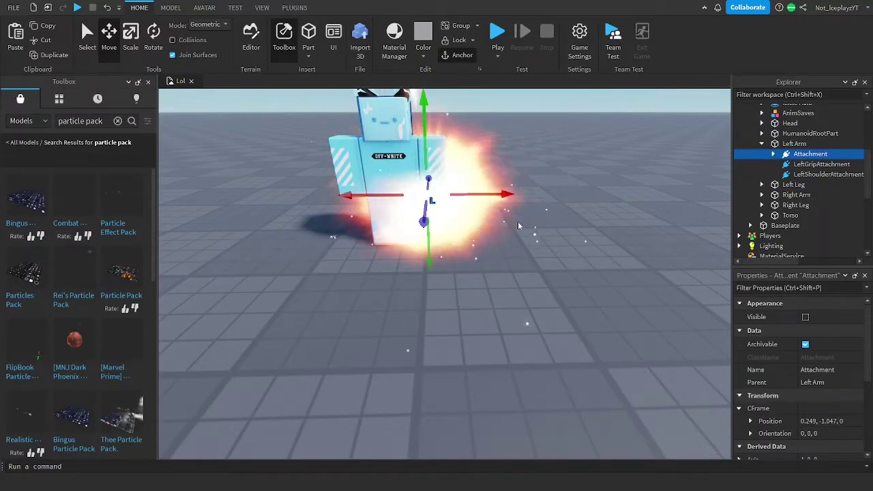
pyautogui.moveTo(620, 269); pyautogui.dragTo(630, 247, button='right')
pyautogui.press('w')
pyautogui.click(772, 154)
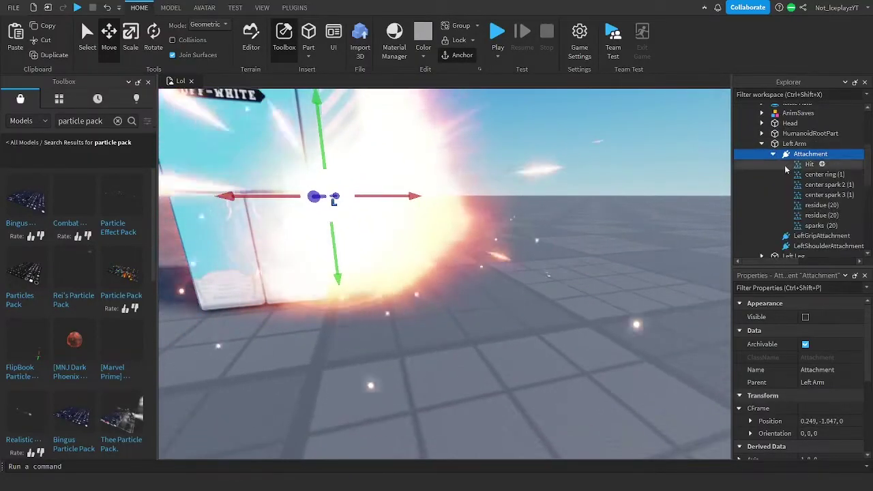
# Look through the emission, shape and particle properties of the center ring (1) and center spark 2 (1) emitters
pyautogui.click(808, 176)
pyautogui.moveTo(684, 330); pyautogui.dragTo(685, 322, button='right')
pyautogui.press('s')
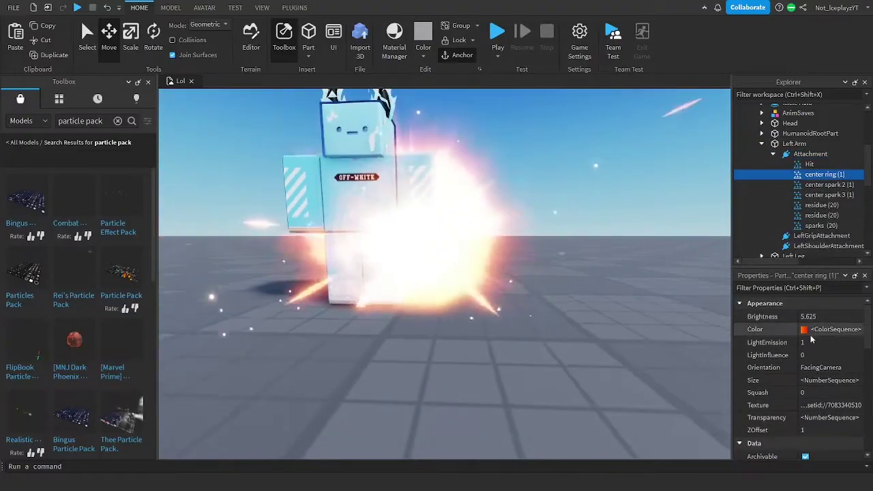
pyautogui.scroll(-5, 811, 339)
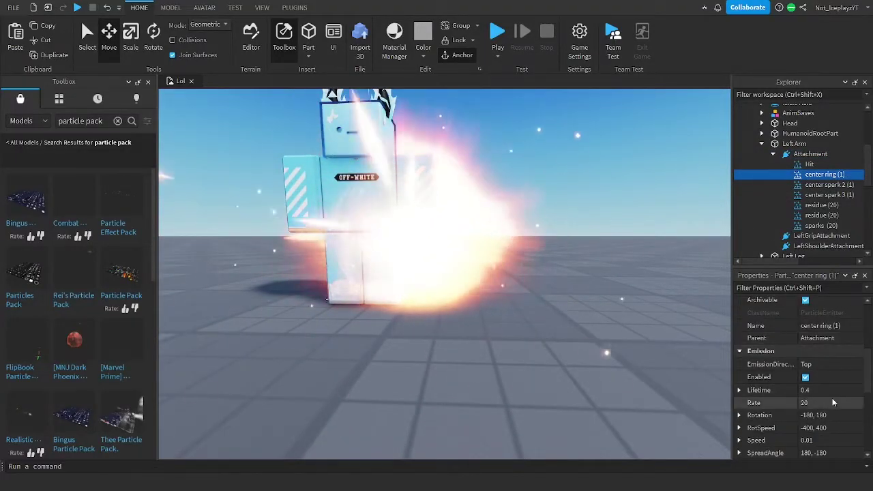
pyautogui.scroll(-3, 818, 405)
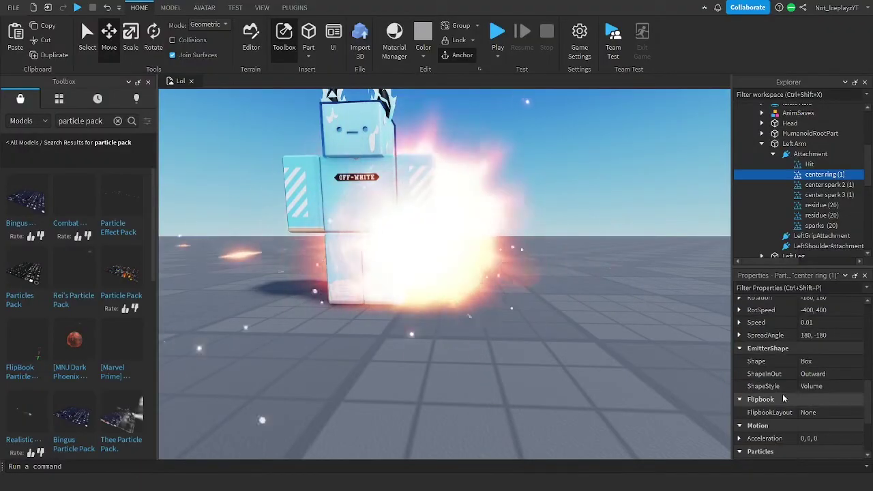
pyautogui.scroll(-3, 783, 398)
pyautogui.scroll(6, 770, 403)
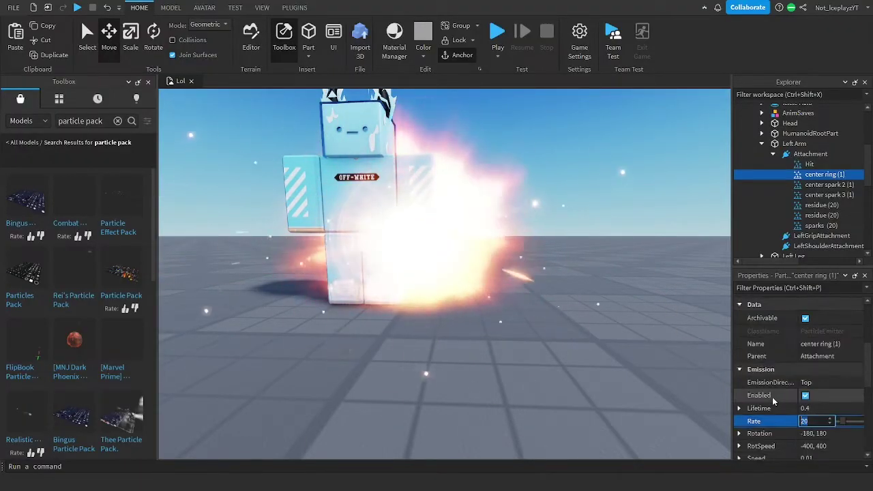
pyautogui.scroll(-1, 793, 409)
pyautogui.scroll(3, 799, 407)
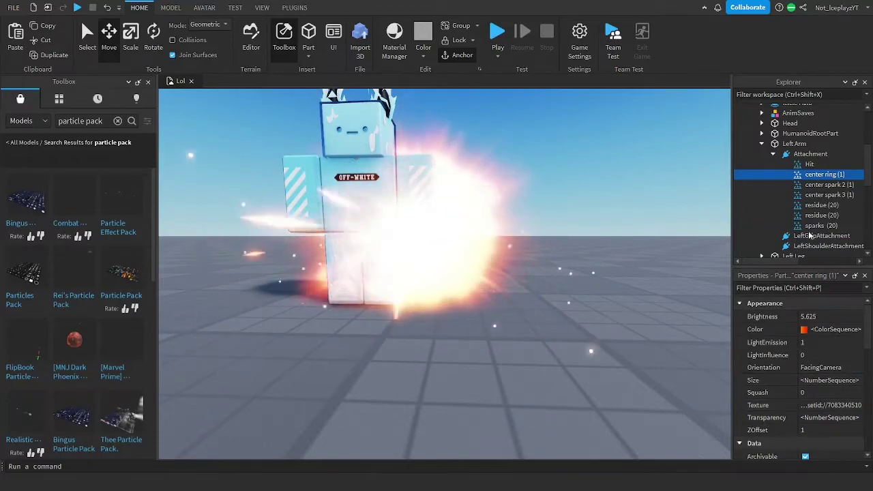
pyautogui.click(822, 185)
pyautogui.scroll(-5, 795, 389)
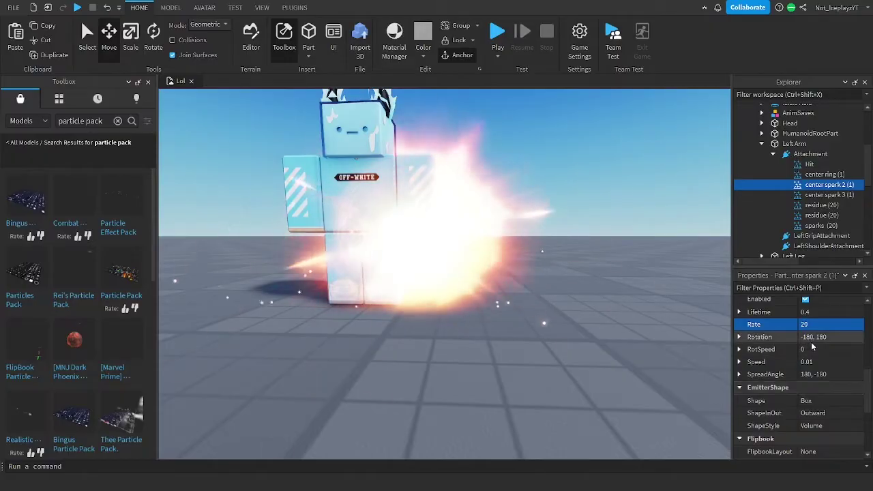
pyautogui.scroll(-4, 785, 361)
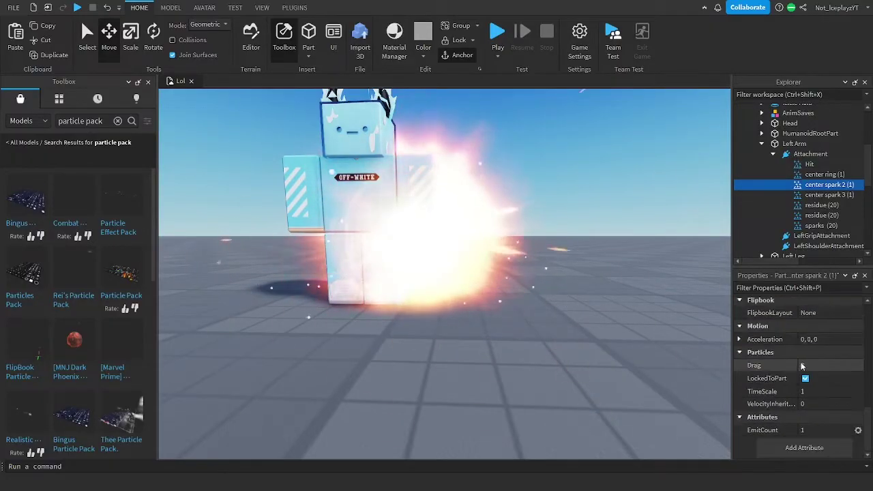
# Try grouping the six explosion emitters in the arm's Attachment as a model, and undo the grouping
pyautogui.keyDown('ctrl'); pyautogui.click(807, 185); pyautogui.keyUp('ctrl')
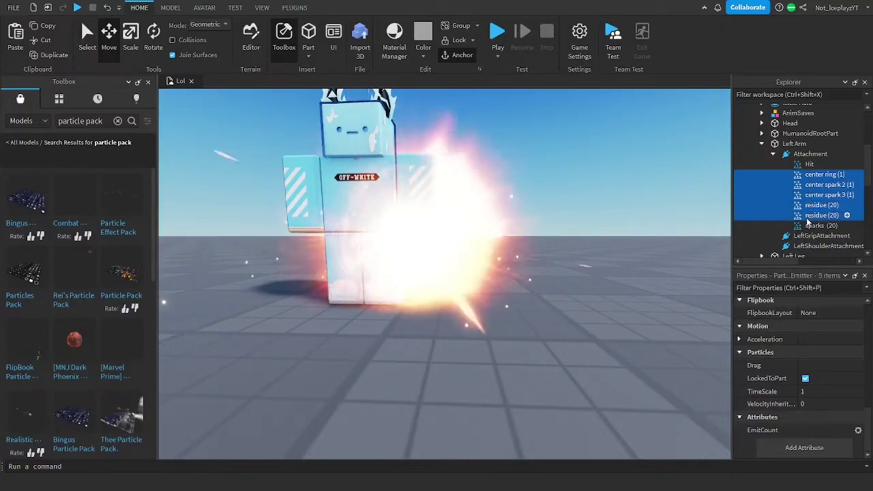
pyautogui.rightClick(807, 225)
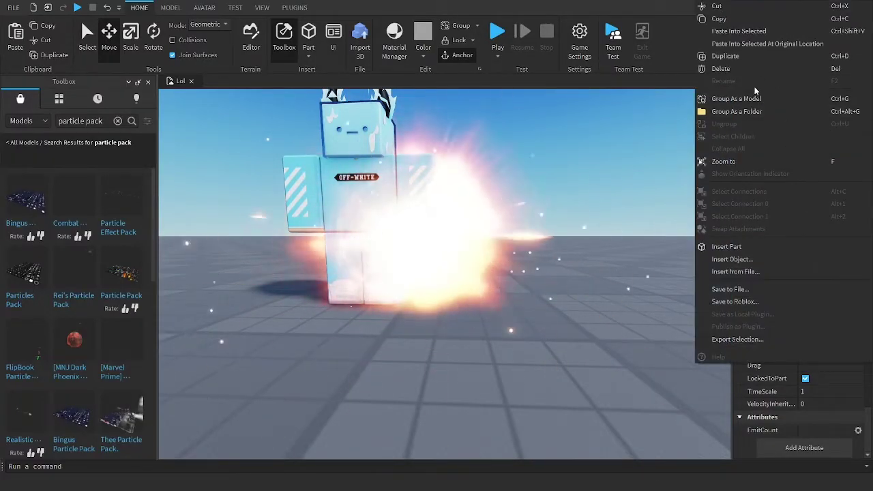
pyautogui.click(751, 100)
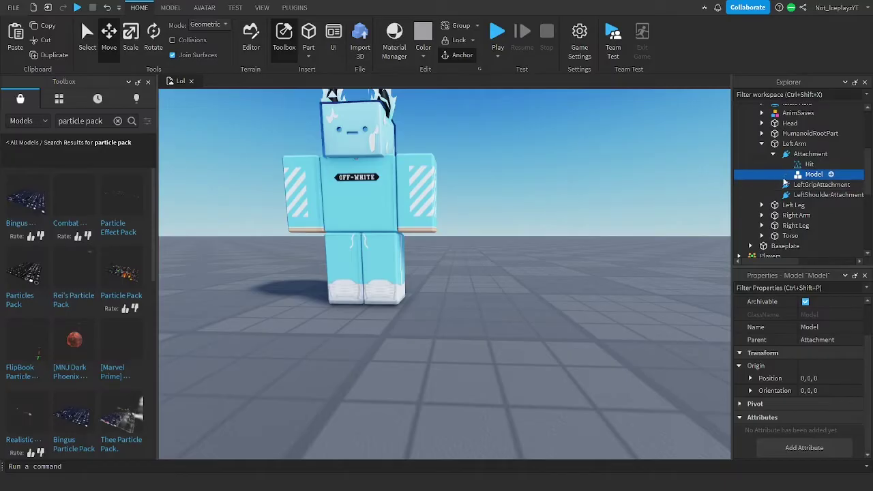
pyautogui.click(815, 184)
pyautogui.click(814, 176)
pyautogui.hotkey('ctrl', 'z')
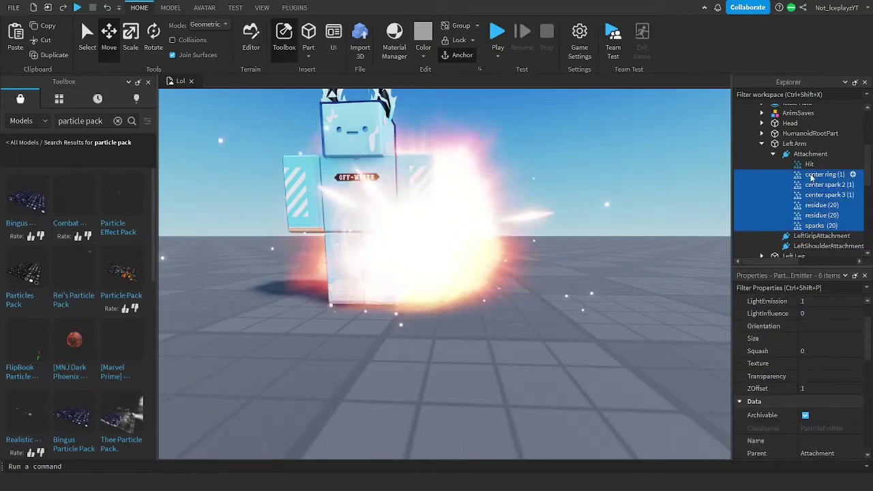
# Rename the center ring (1) emitter as qs
pyautogui.click(813, 176)
pyautogui.click(613, 236)
pyautogui.write('qs')
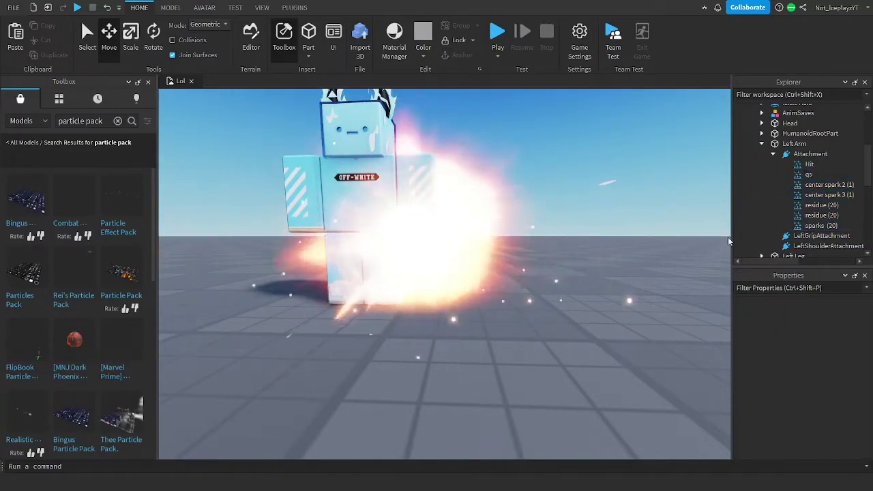
pyautogui.click(816, 180)
pyautogui.press('s')
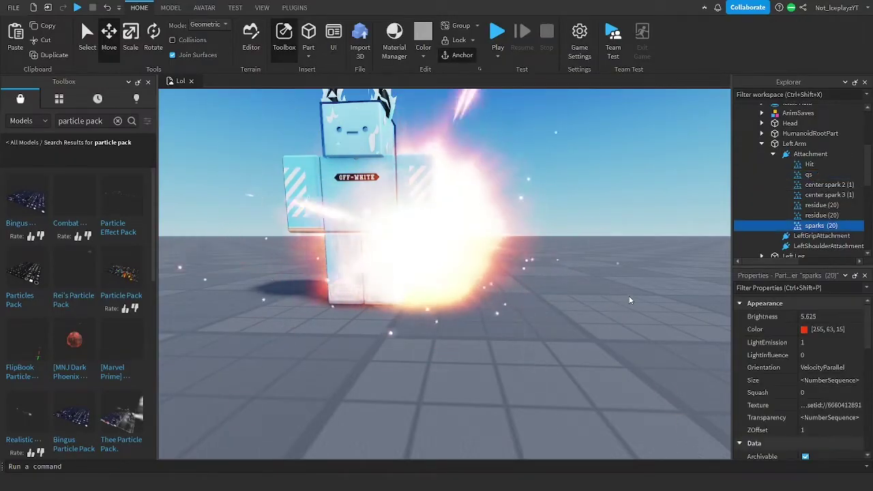
# Delete the qs, center spark 2 (1), both residue (20) and sparks (20) emitters from the arm's Attachment
pyautogui.click(565, 283)
pyautogui.moveTo(565, 283); pyautogui.dragTo(565, 283, button='right')
pyautogui.press('s')
pyautogui.press('s')
pyautogui.press('a')
pyautogui.press('w')
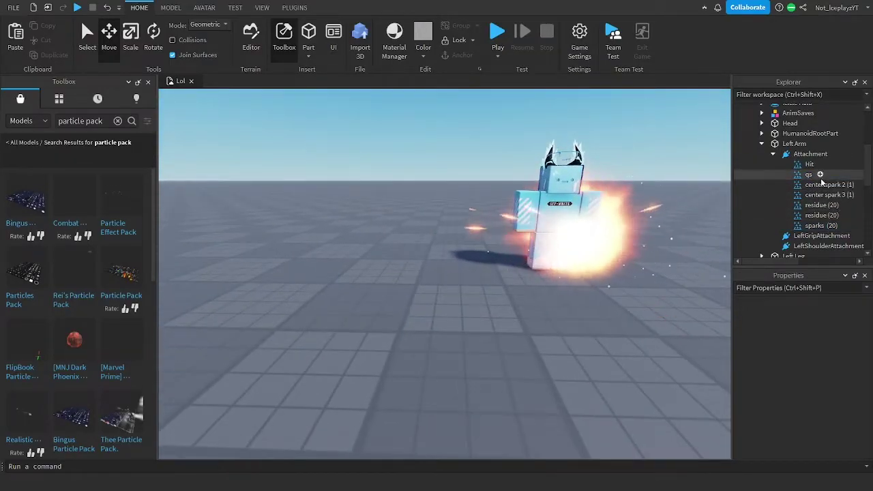
pyautogui.click(817, 177)
pyautogui.click(800, 177)
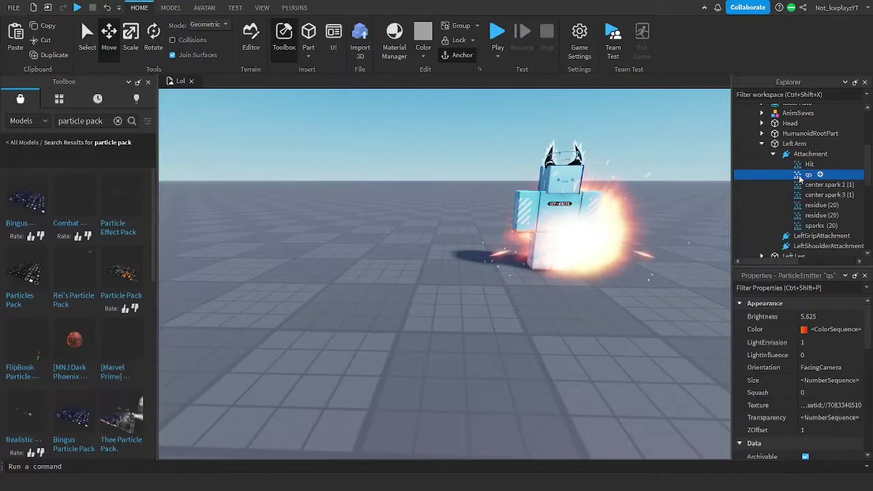
pyautogui.press('Delete')
pyautogui.click(800, 177)
pyautogui.press('Delete')
pyautogui.click(801, 185)
pyautogui.press('Delete')
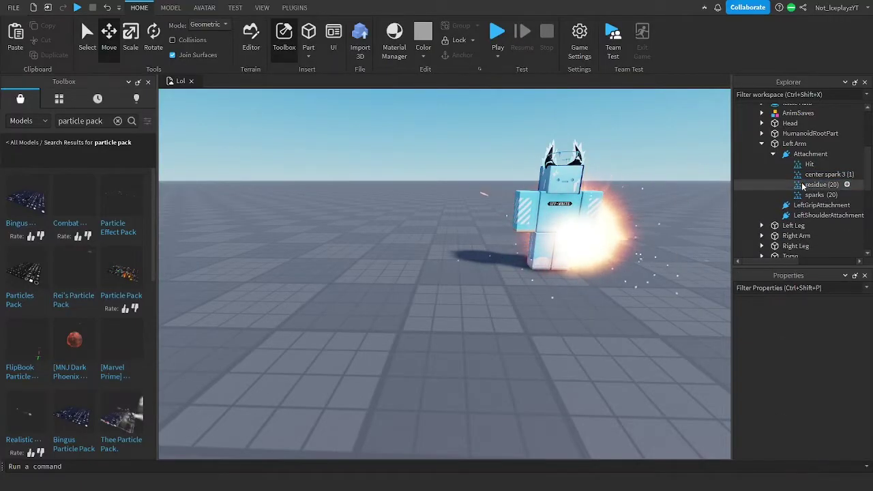
pyautogui.click(803, 187)
pyautogui.press('Delete')
pyautogui.click(804, 187)
pyautogui.press('Delete')
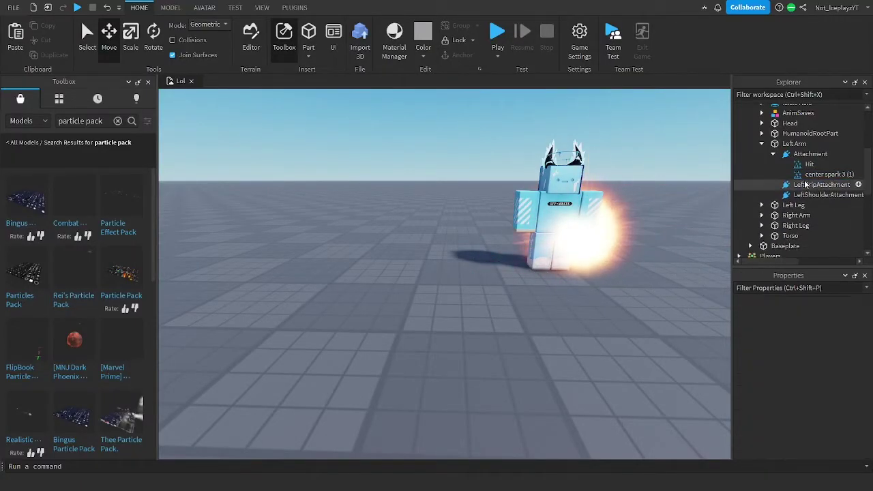
# Rename the center spark 3 (1) emitter as spart
pyautogui.click(809, 179)
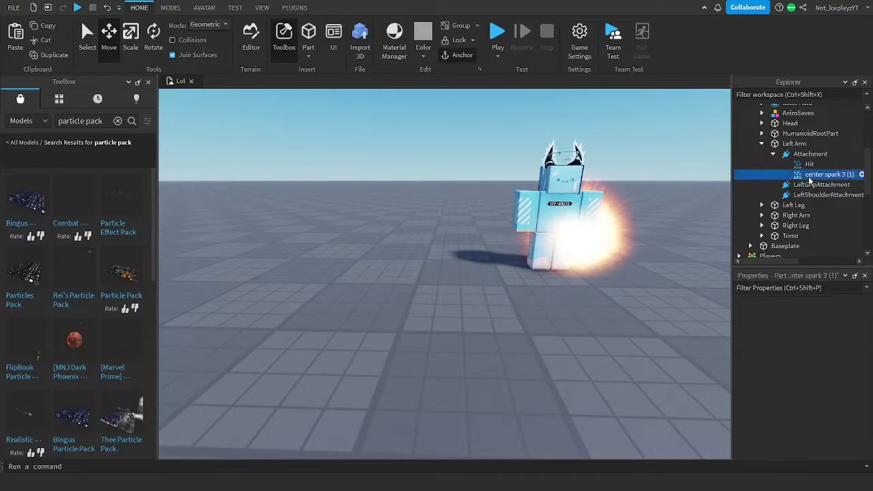
pyautogui.rightClick(810, 179)
pyautogui.click(759, 83)
pyautogui.press('capslock')
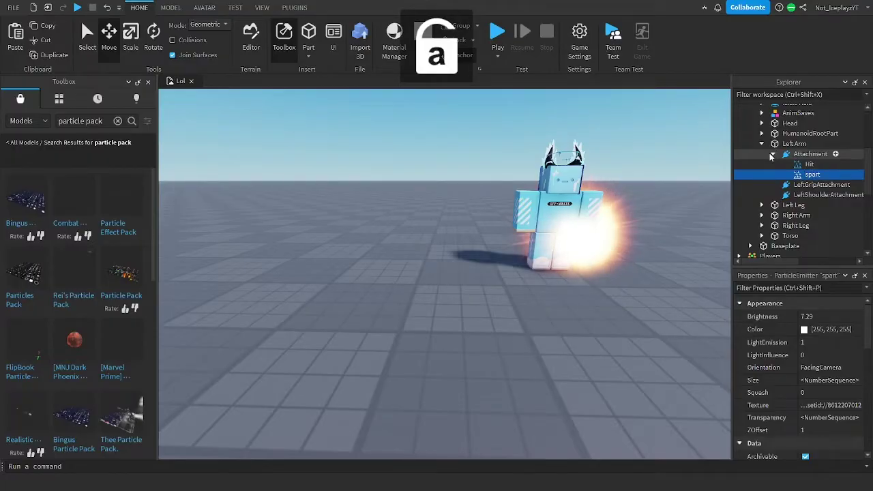
# Close the Toolbox to give the viewport more room around the character
pyautogui.click(696, 252)
pyautogui.scroll(5, 696, 246)
pyautogui.scroll(-3, 296, 163)
pyautogui.click(148, 82)
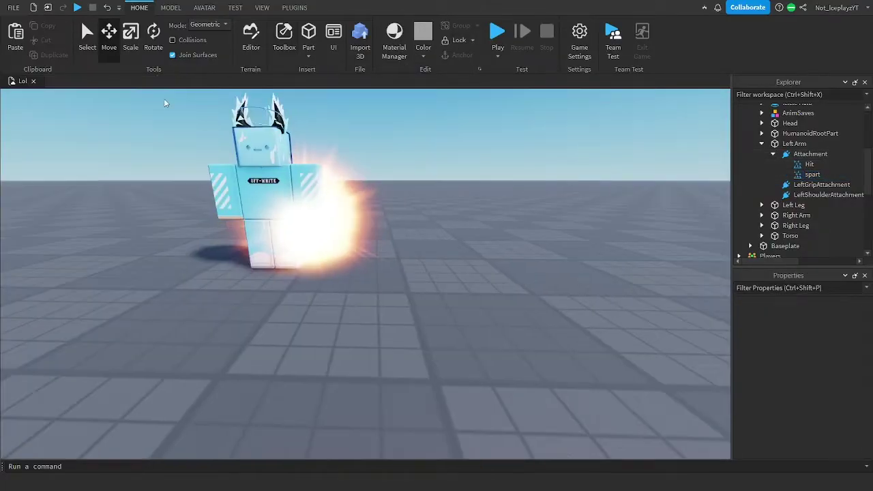
pyautogui.moveTo(532, 251); pyautogui.dragTo(532, 252, button='right')
pyautogui.scroll(3, 532, 252)
# Turn off the Enabled property of the spart emitter
pyautogui.click(811, 174)
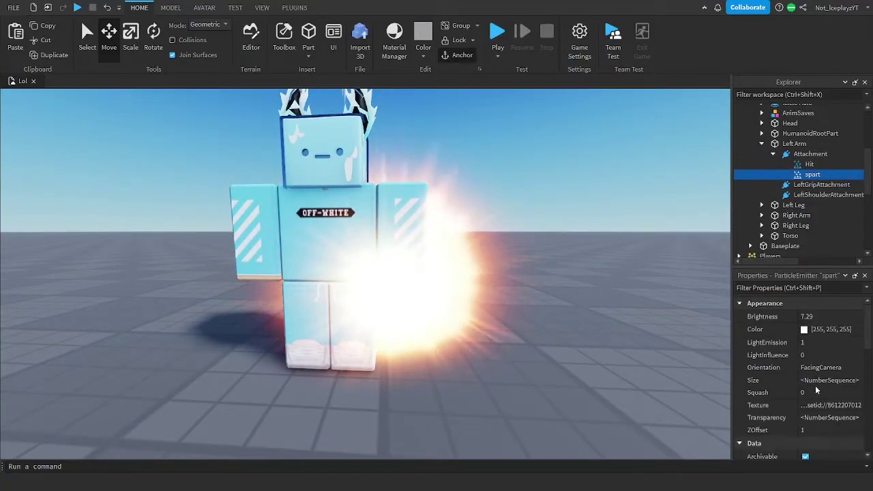
pyautogui.scroll(-10, 804, 352)
pyautogui.click(806, 339)
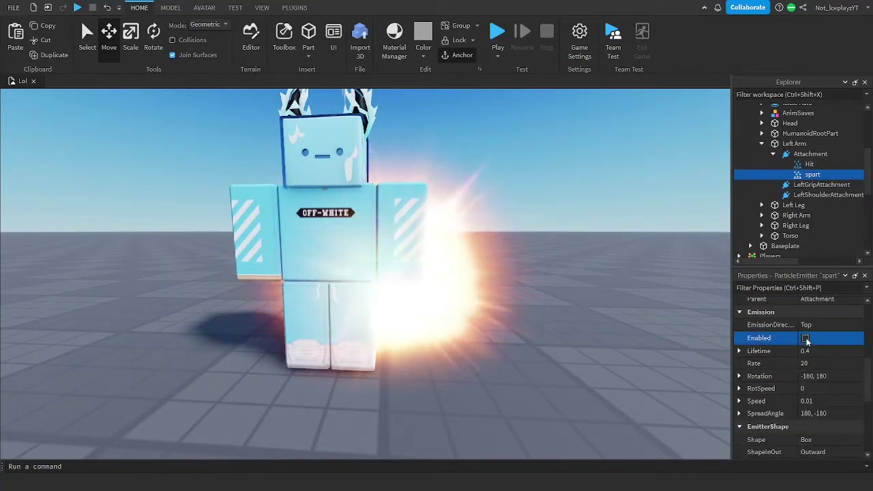
pyautogui.click(806, 339)
pyautogui.click(806, 339)
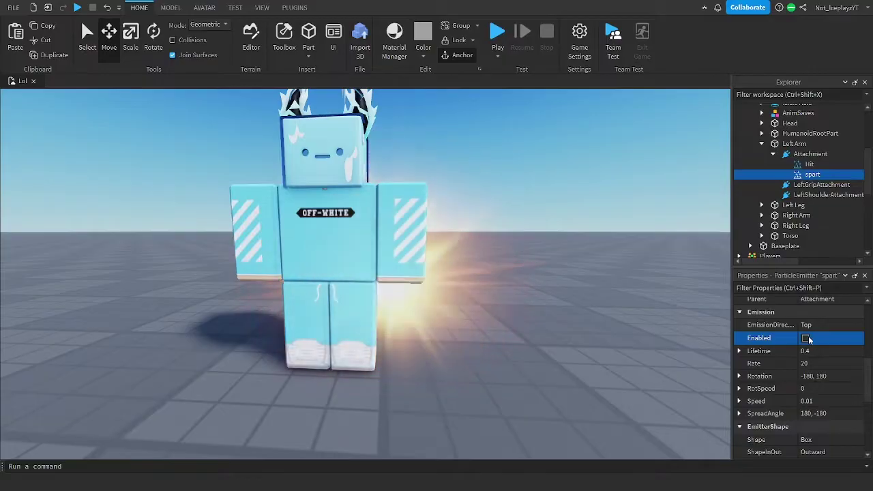
# Launch Moon Animator 2, choose the character as the rig and open its xdxdxd rig animation
pyautogui.click(499, 174)
pyautogui.press('s')
pyautogui.press('a')
pyautogui.click(293, 7)
pyautogui.click(284, 51)
pyautogui.click(283, 49)
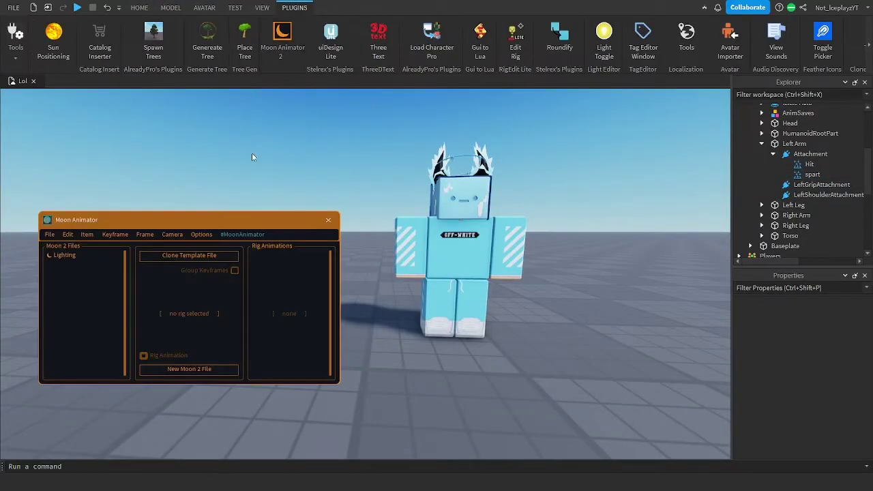
pyautogui.click(437, 268)
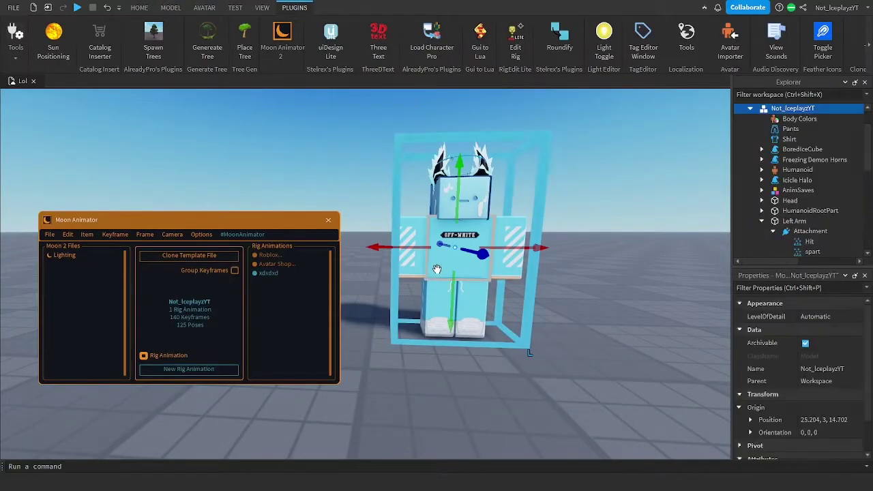
pyautogui.click(274, 274)
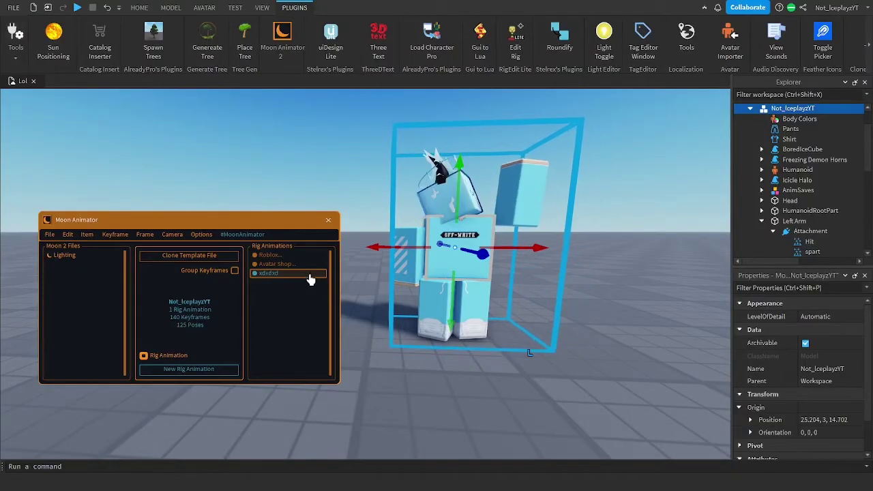
pyautogui.doubleClick(306, 273)
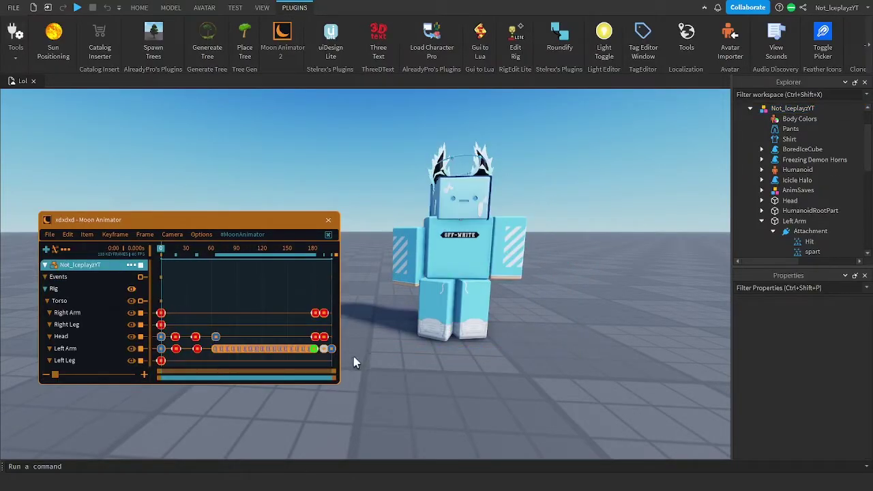
pyautogui.scroll(-1, 387, 335)
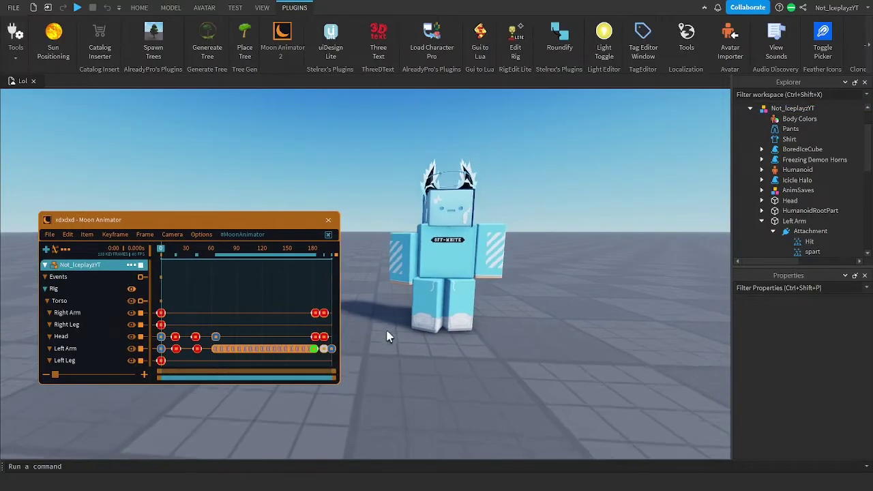
# Add the Hit emitter with its Enabled property as an animation item and accept converting to a Moon 2 File
pyautogui.moveTo(387, 335); pyautogui.dragTo(346, 258, button='right')
pyautogui.scroll(4, 528, 228)
pyautogui.scroll(-2, 347, 254)
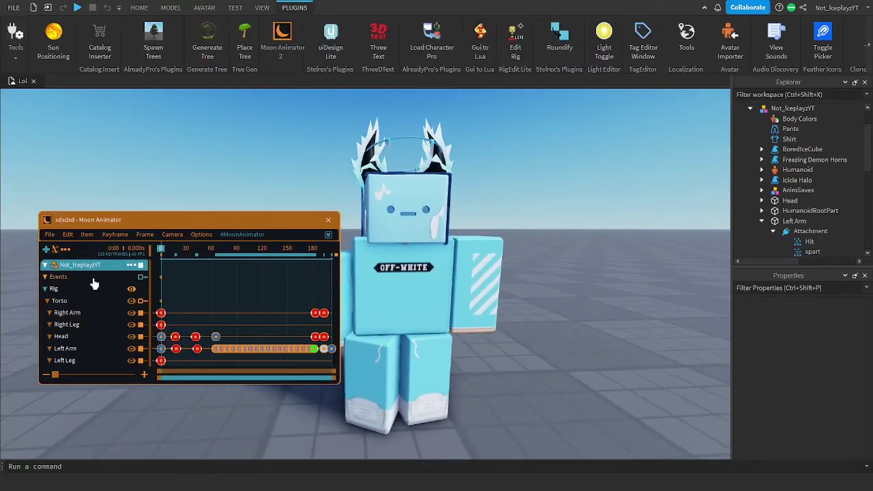
pyautogui.click(46, 249)
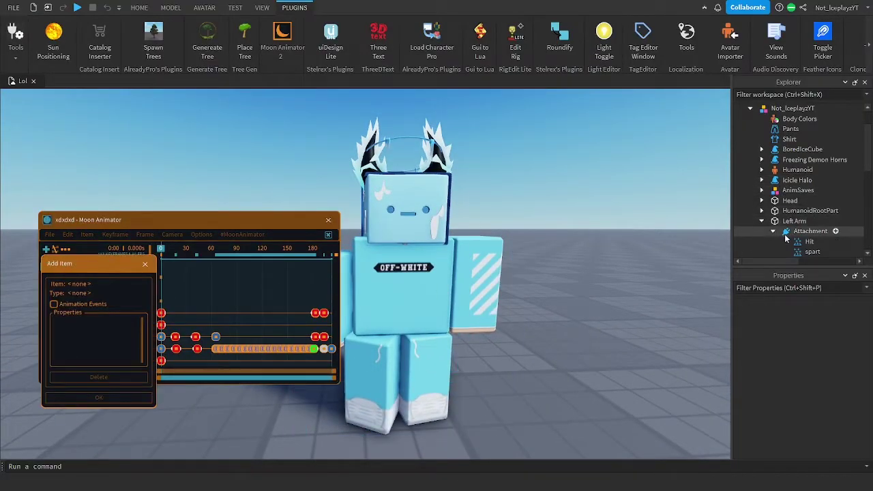
pyautogui.scroll(-2, 786, 237)
pyautogui.click(808, 187)
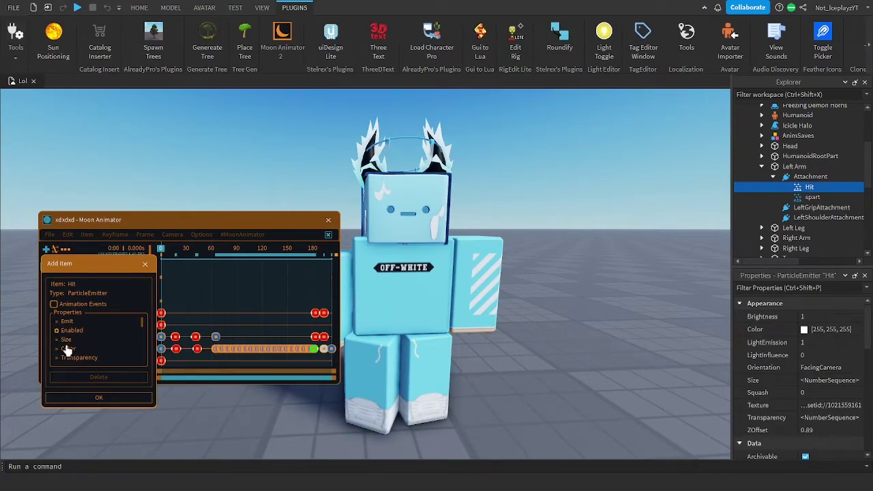
pyautogui.click(116, 401)
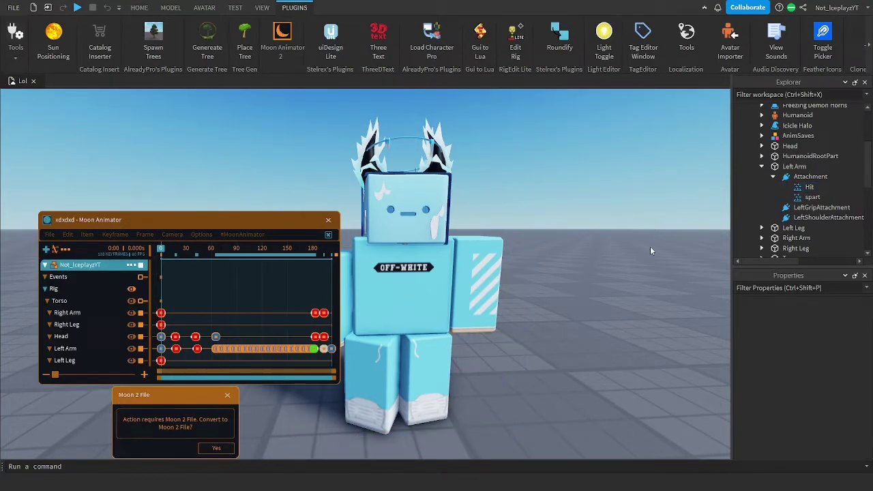
pyautogui.click(216, 448)
# Add the spart emitter with its Enabled property as another item in the animation
pyautogui.click(798, 198)
pyautogui.click(47, 249)
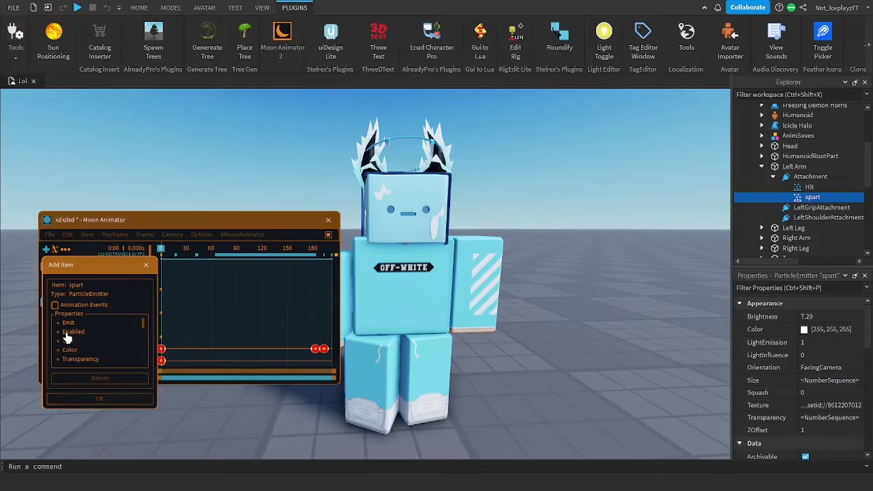
pyautogui.click(97, 402)
# Add a keyframe at frame 55 on spart's Enabled track and turn its Boolean value on
pyautogui.moveTo(175, 252)
pyautogui.mouseDown()
pyautogui.moveTo(221, 252)
pyautogui.moveTo(189, 253)
pyautogui.mouseUp()
pyautogui.press('space')
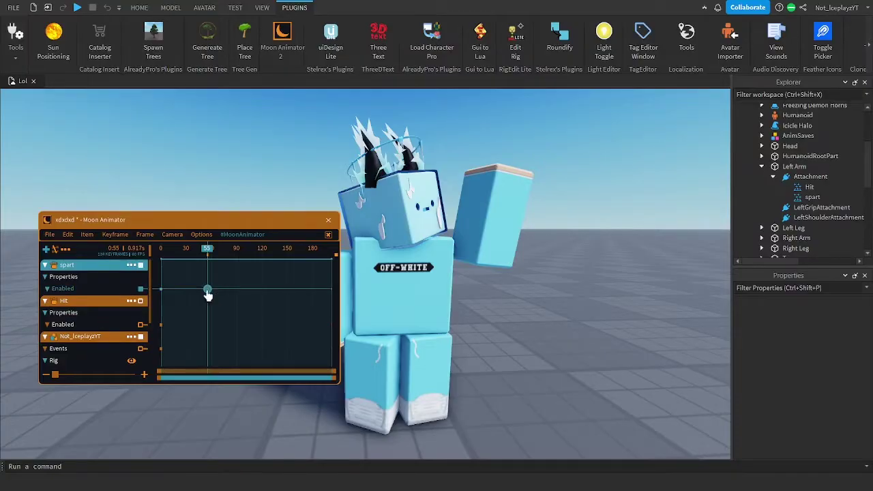
pyautogui.doubleClick(208, 291)
pyautogui.click(227, 448)
pyautogui.press('capslock')
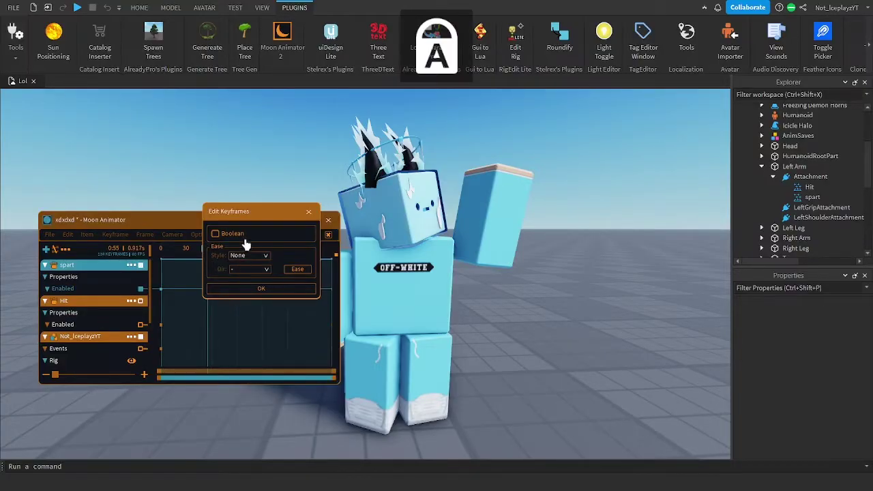
pyautogui.click(239, 237)
pyautogui.press('capslock')
pyautogui.click(263, 290)
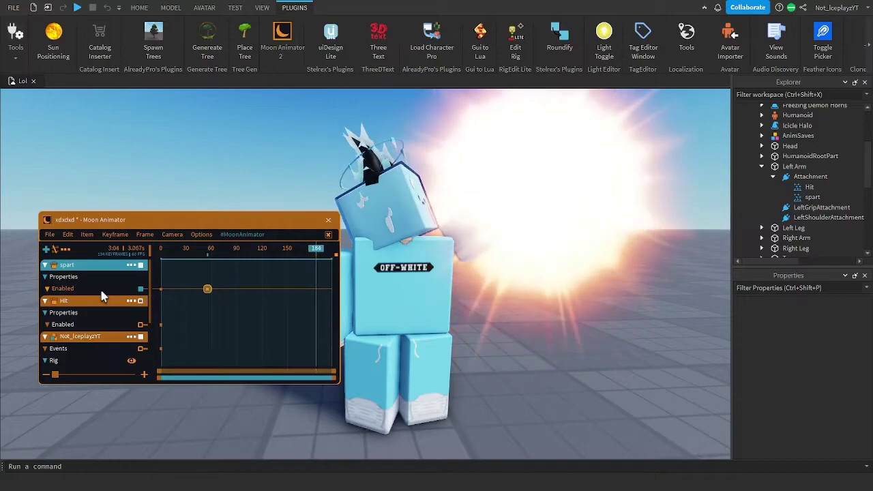
# Add a keyframe at frame 181 on spart's Enabled track with Boolean off, and play the animation to check it
pyautogui.press('Left')
pyautogui.press('Left')
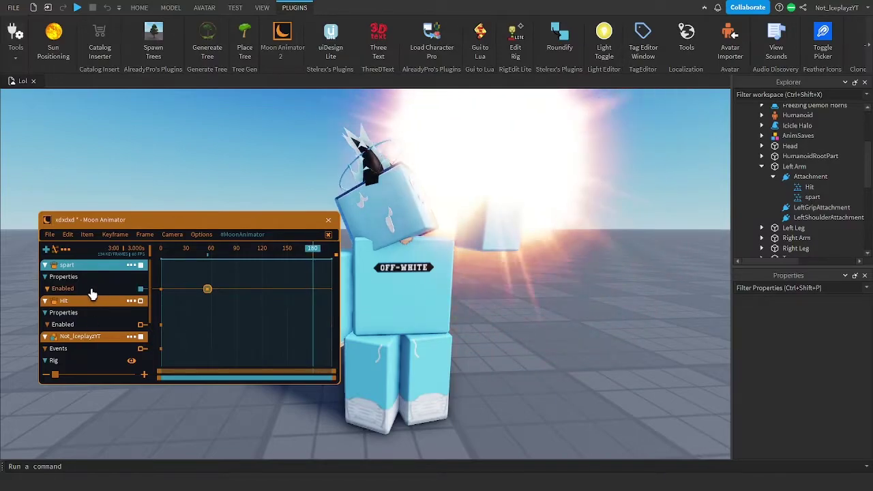
pyautogui.click(91, 290)
pyautogui.press('+')
pyautogui.doubleClick(315, 291)
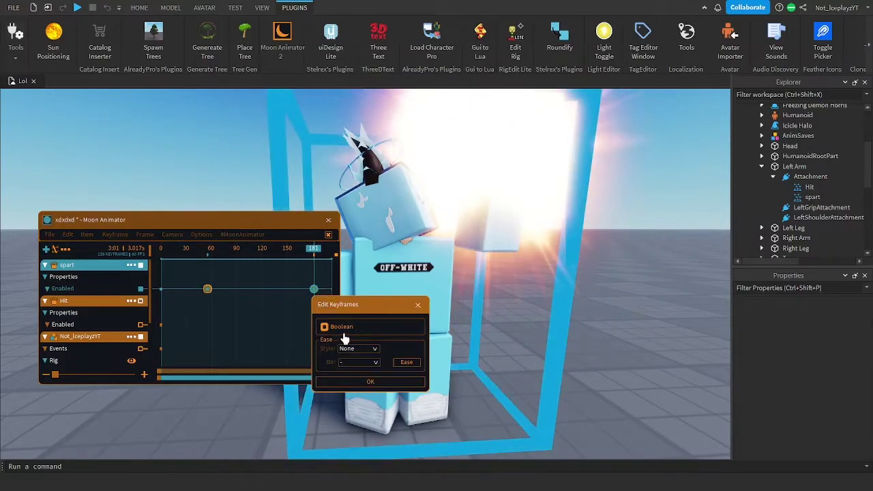
pyautogui.click(343, 329)
pyautogui.click(348, 383)
pyautogui.press('space')
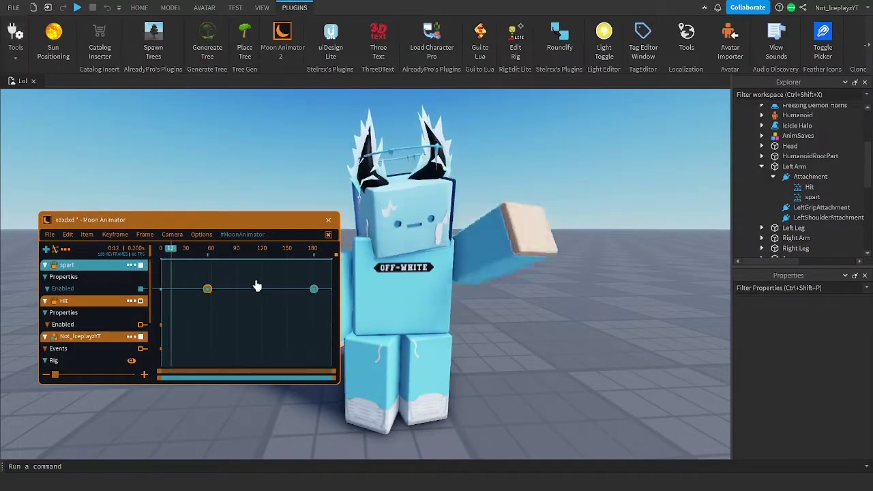
pyautogui.click(253, 277)
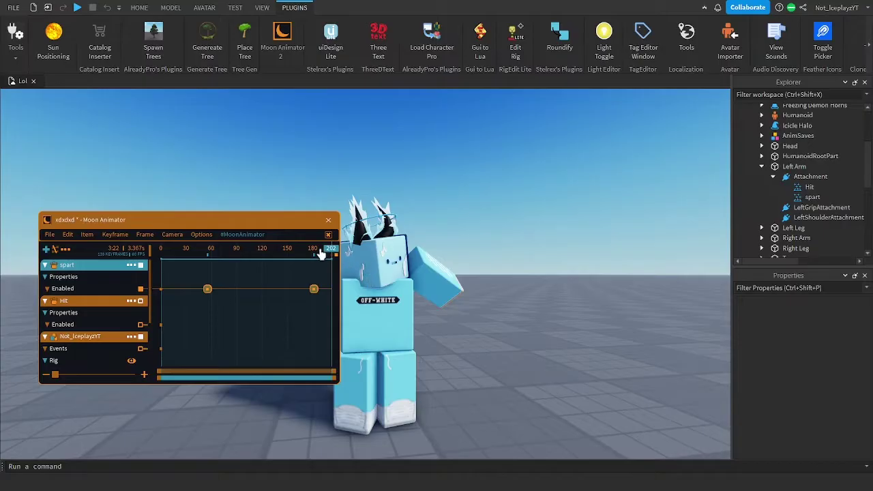
# Add a keyframe at frame 184 on Hit's Enabled track with Boolean on, and preview the animation
pyautogui.moveTo(320, 253)
pyautogui.mouseDown()
pyautogui.moveTo(306, 255)
pyautogui.moveTo(323, 257)
pyautogui.mouseUp()
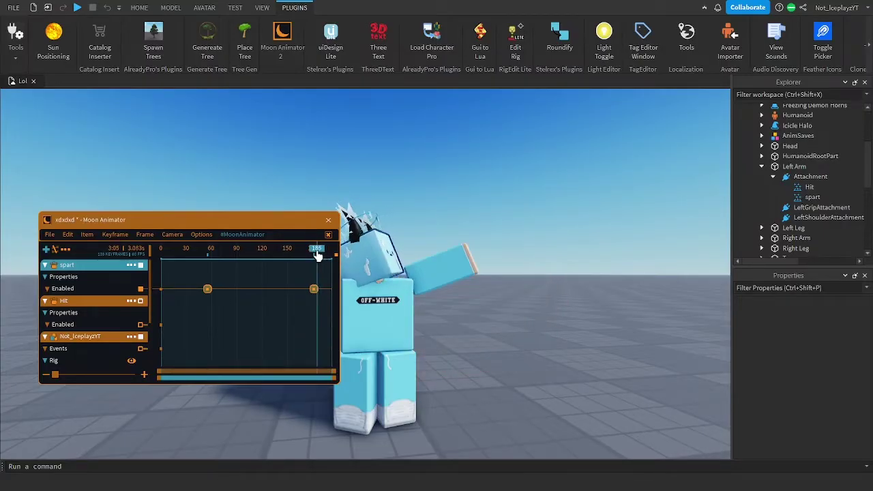
pyautogui.scroll(-1, 54, 319)
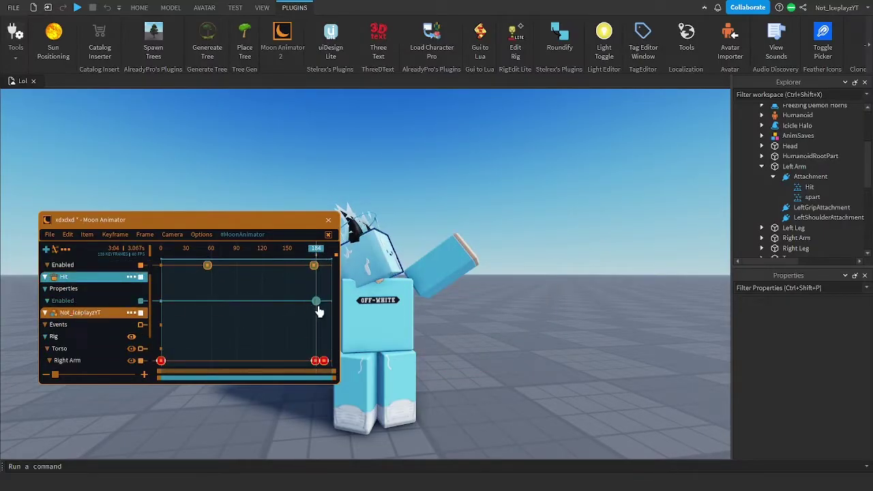
pyautogui.doubleClick(319, 309)
pyautogui.click(337, 345)
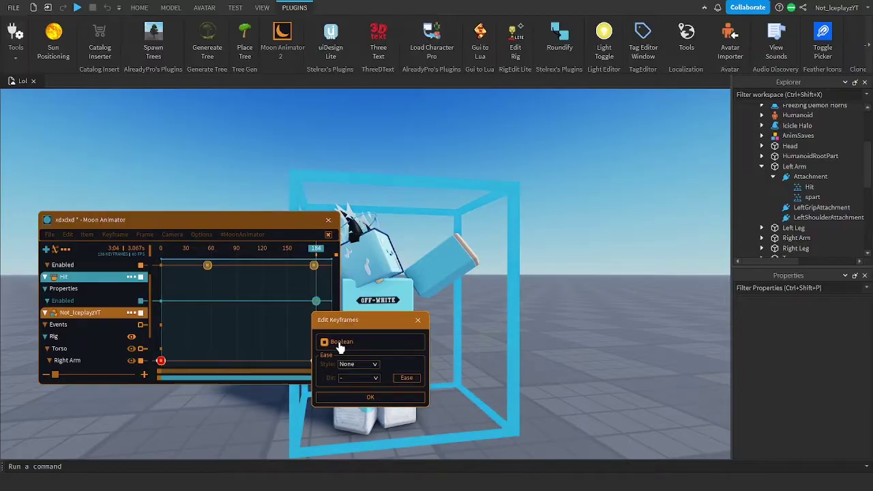
pyautogui.click(360, 399)
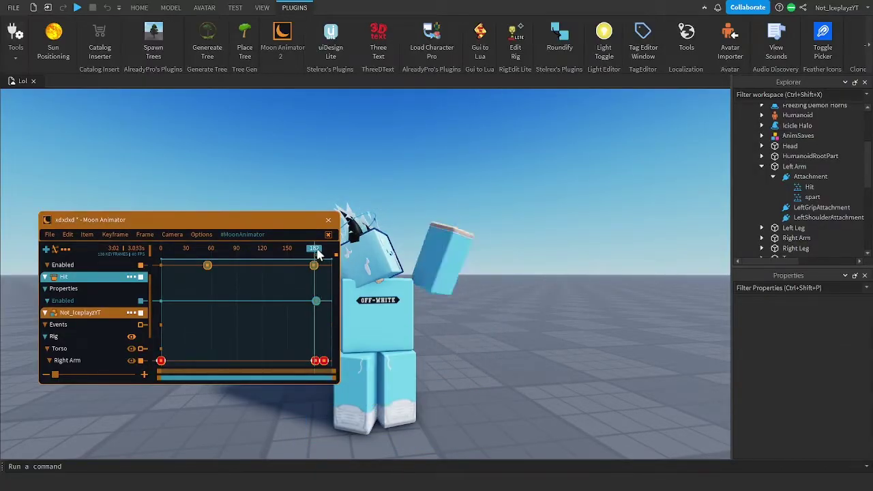
pyautogui.press('space')
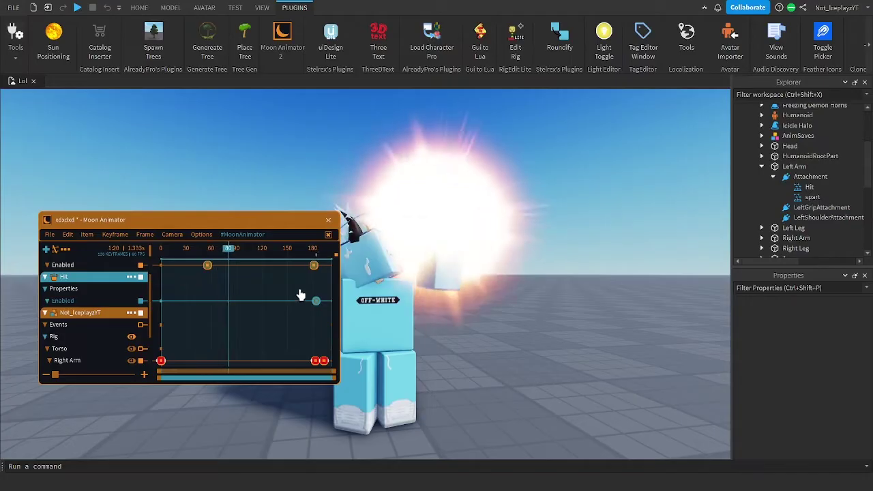
pyautogui.press('space')
# Add a second keyframe at frame 191 on Hit's Enabled track and turn its Boolean value off
pyautogui.click(327, 254)
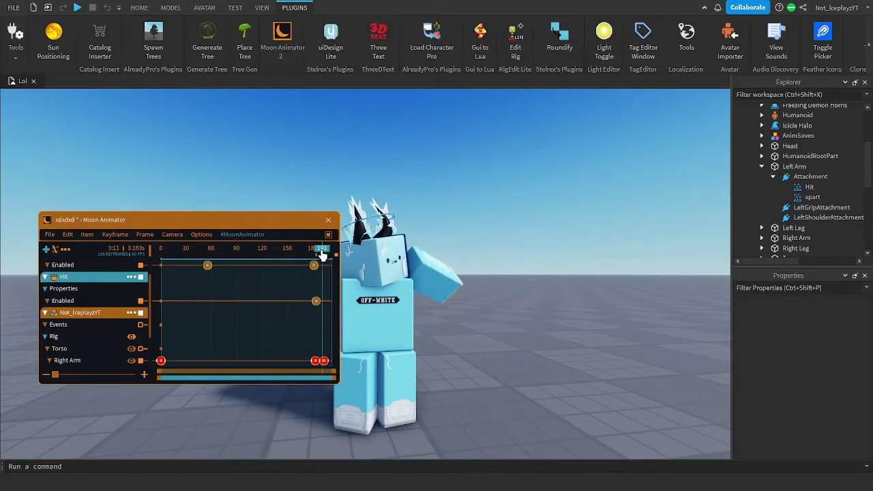
pyautogui.rightClick(322, 304)
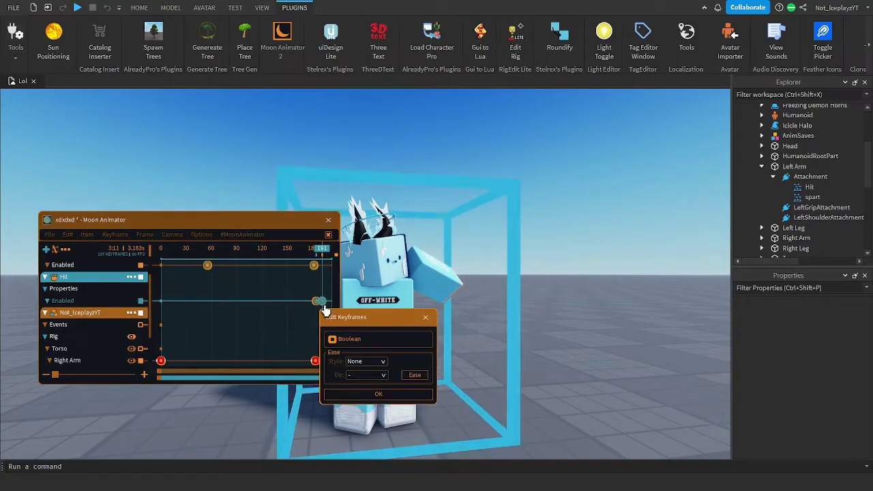
pyautogui.click(333, 339)
pyautogui.click(361, 394)
# Move Hit's turn-off keyframe to frame 202 and replay the end of the animation
pyautogui.moveTo(321, 253); pyautogui.dragTo(266, 285)
pyautogui.press('h')
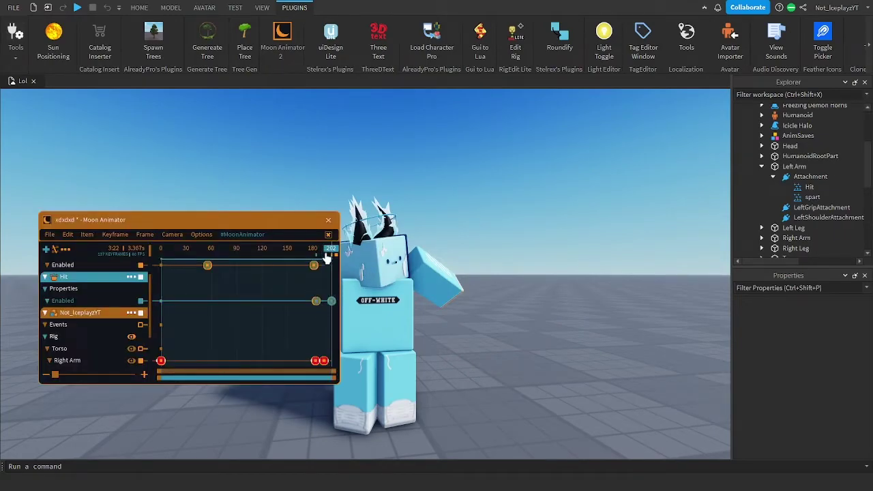
pyautogui.moveTo(325, 254); pyautogui.dragTo(271, 252)
pyautogui.press('space')
pyautogui.press('space')
pyautogui.press('space')
pyautogui.press('space')
# Shift Hit's two Enabled keyframes to about frames 175 and 196 and replay the animation's ending
pyautogui.moveTo(331, 301); pyautogui.dragTo(325, 303)
pyautogui.press('space')
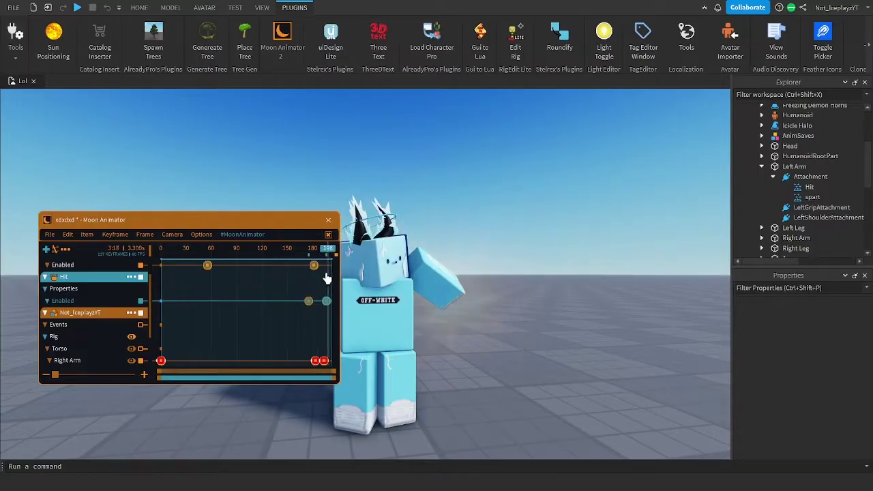
pyautogui.moveTo(323, 255); pyautogui.dragTo(276, 257)
pyautogui.press('space')
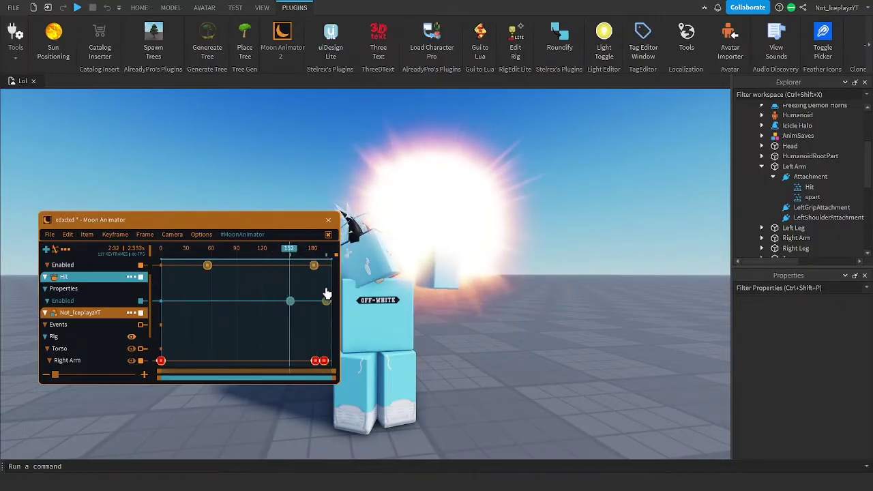
# Retime Hit's Enabled keyframes to turn on at about frame 160 and off at about frame 185, checking with playback
pyautogui.click(325, 293)
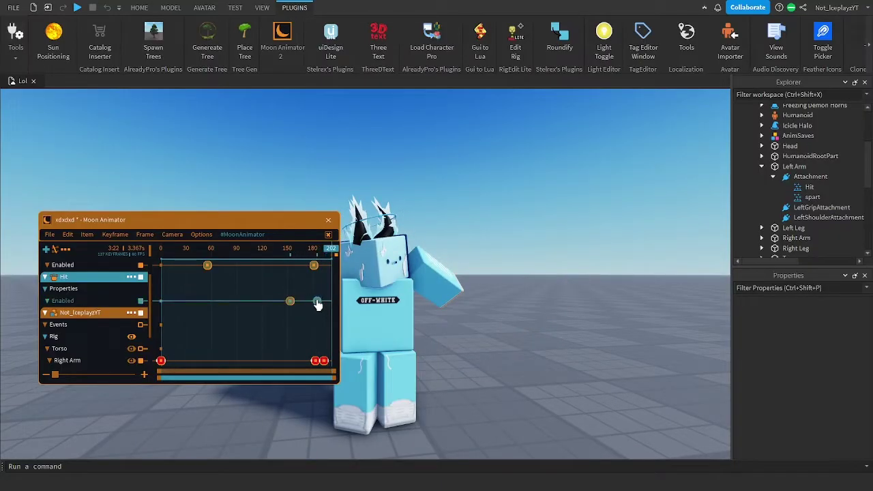
pyautogui.moveTo(330, 253); pyautogui.dragTo(286, 255)
pyautogui.press('space')
pyautogui.moveTo(290, 301); pyautogui.dragTo(296, 300)
pyautogui.click(308, 287)
pyautogui.press('space')
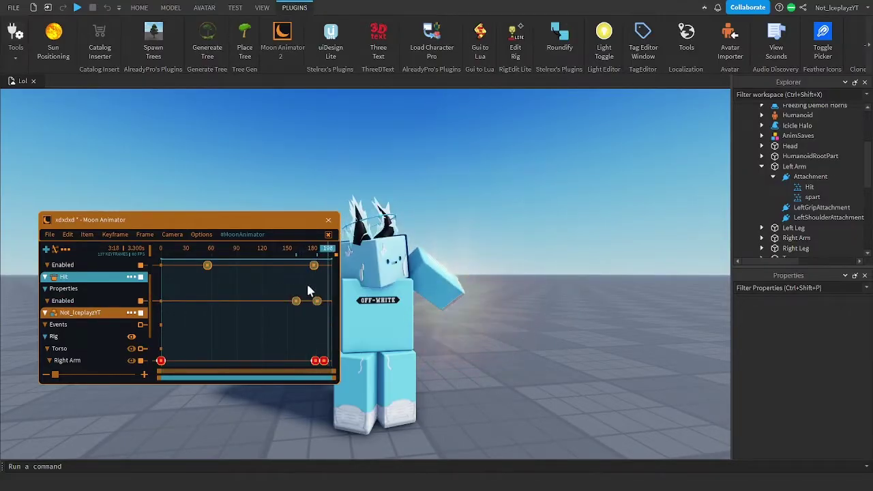
# Scrub back through the animation and review the character's left-arm effects from another angle
pyautogui.moveTo(304, 253); pyautogui.dragTo(227, 250)
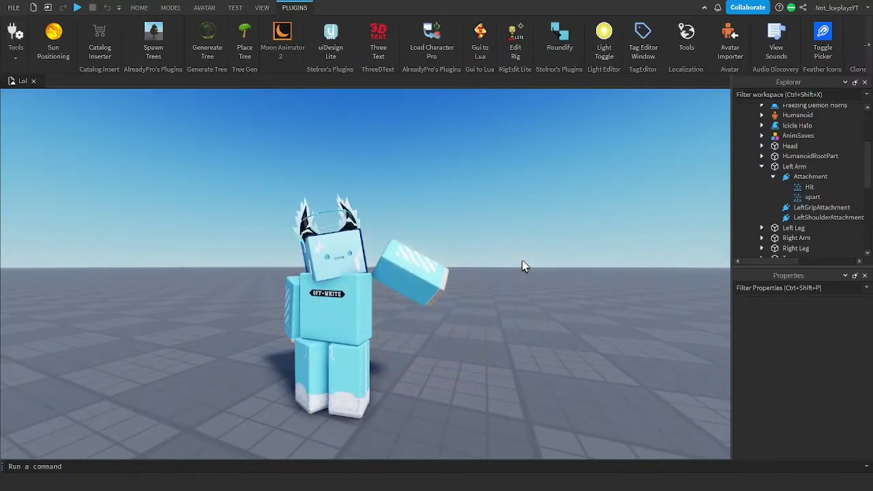
pyautogui.press('a')
pyautogui.moveTo(522, 260); pyautogui.dragTo(522, 260, button='right')
pyautogui.press('w')
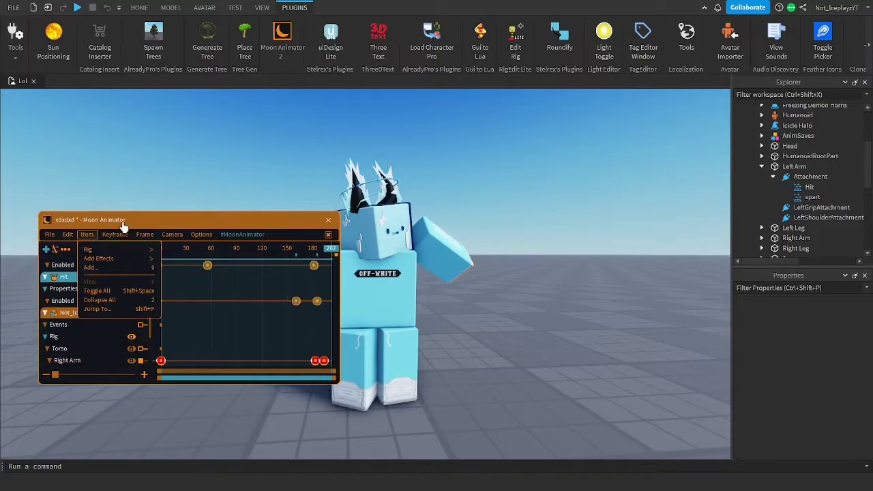
# Save the xdxdxd animation and focus the viewport on the character
pyautogui.click(50, 234)
pyautogui.click(61, 276)
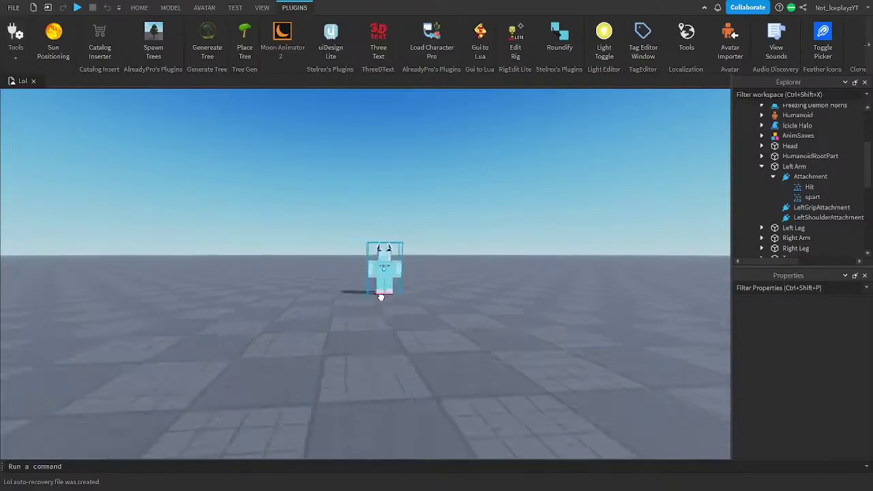
pyautogui.click(381, 297)
pyautogui.press('f')
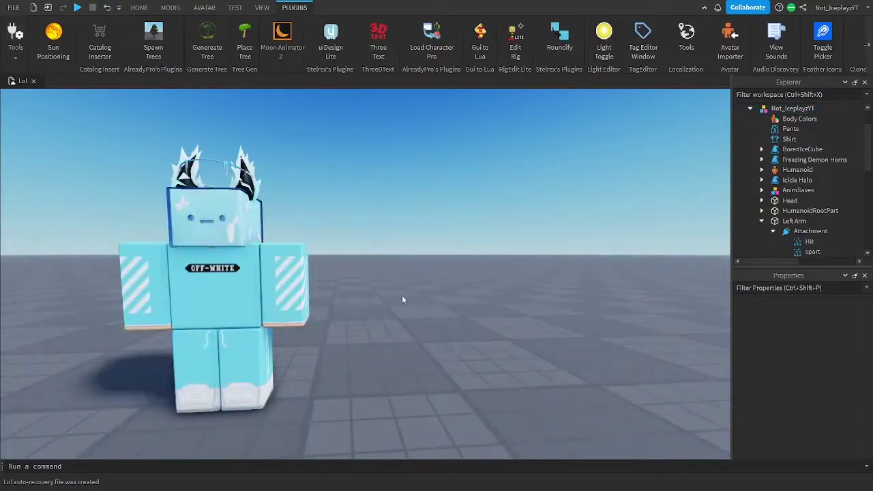